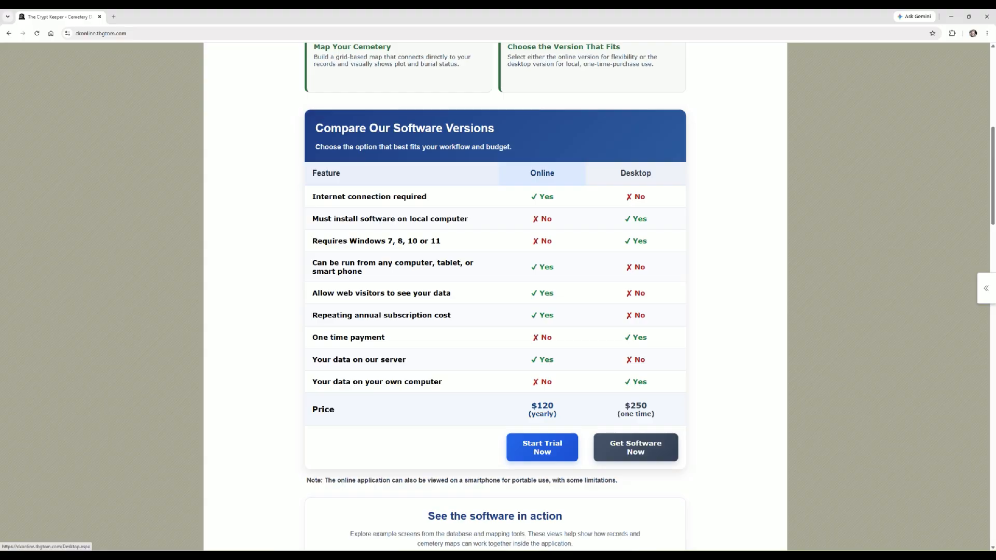
- Open the Desktop version page from the comparison table's Get Software Now link
left_click(636, 448)
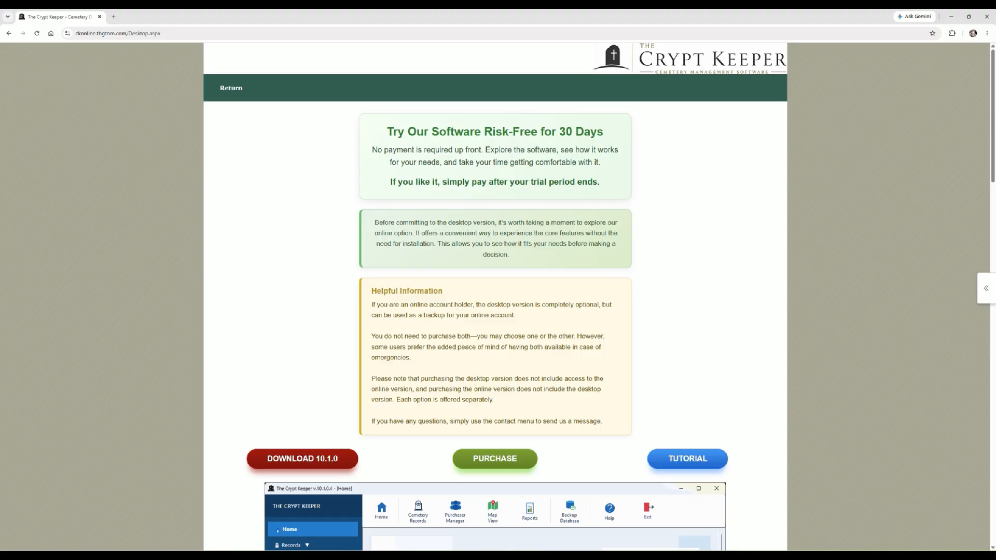
- Check the 10.1.0 download page, then scroll through the Purchase registration request form
left_click(303, 459)
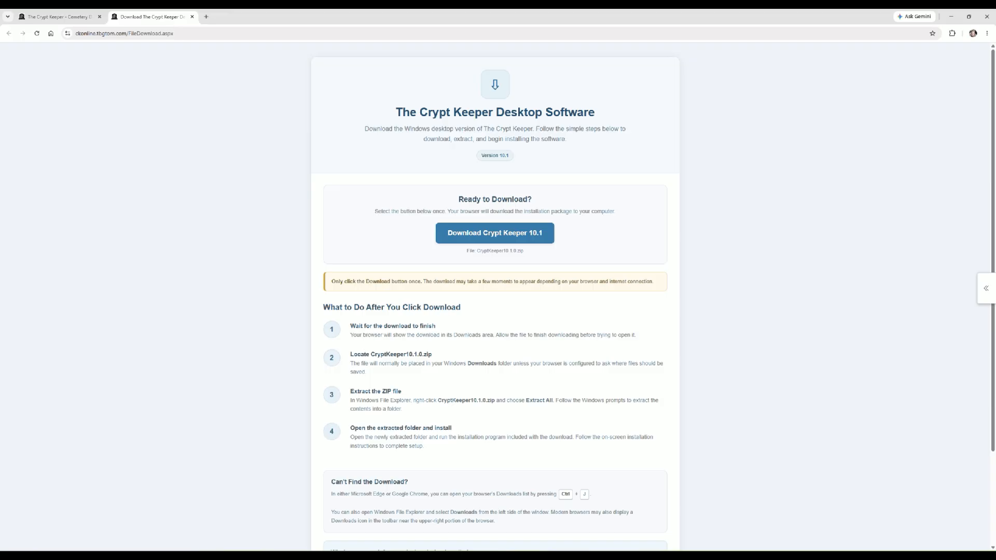
key("ctrl+w")
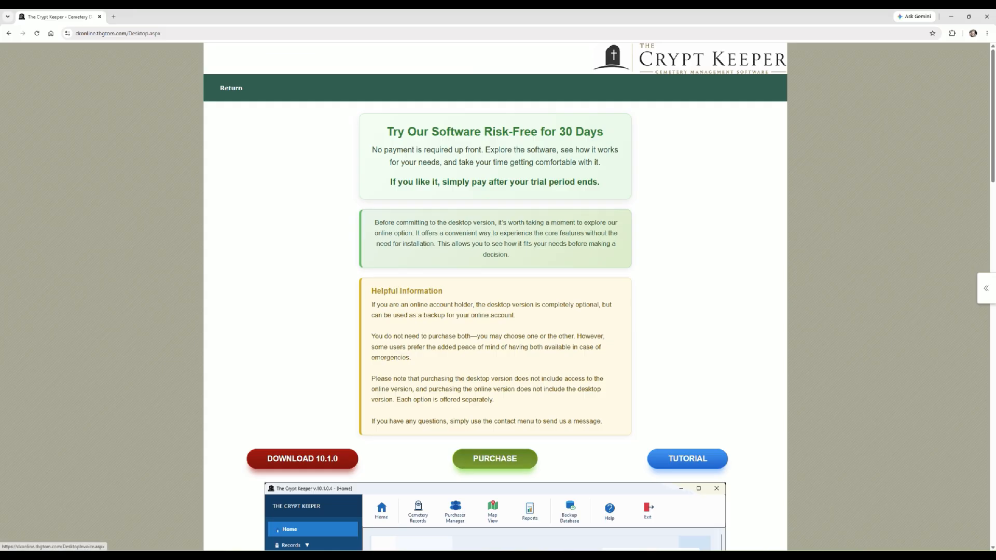
left_click(495, 458)
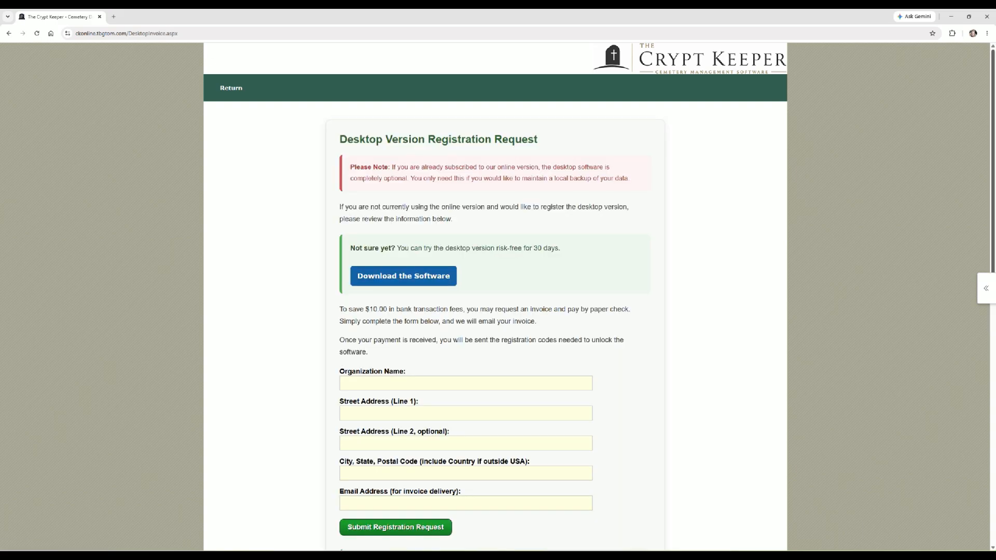
scroll(495, 295, "down", 5)
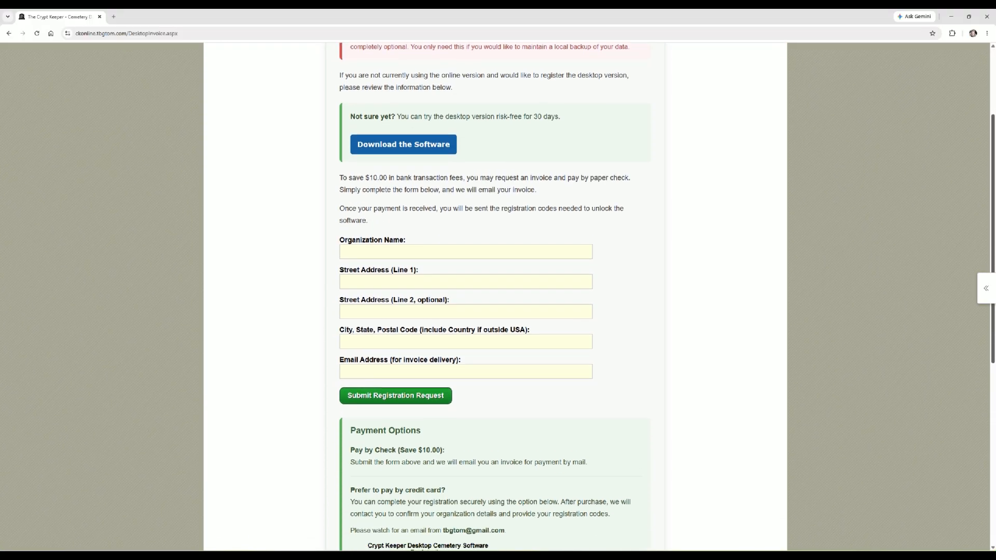
scroll(495, 296, "down", 5)
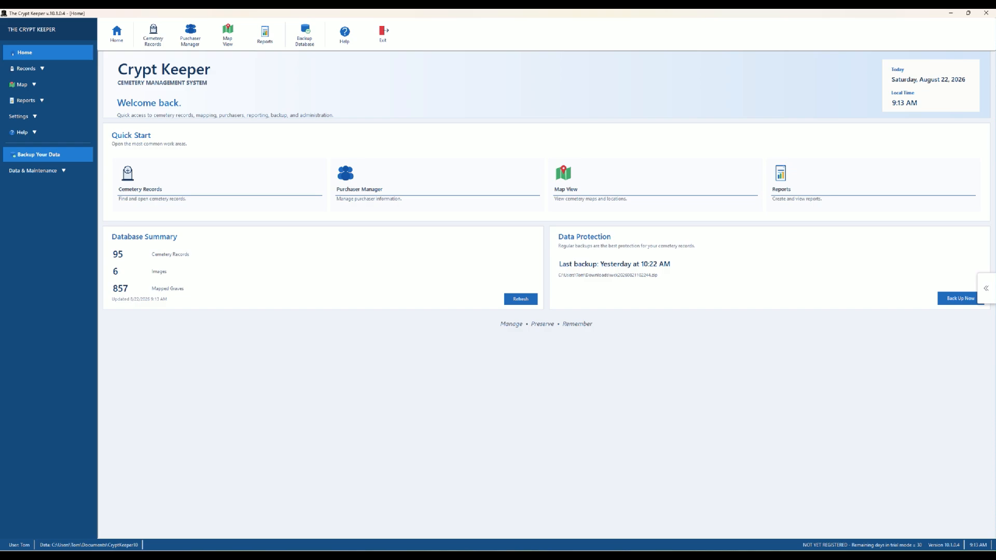
- Expand Records and choose Input New Records to get a blank entry form
left_click(26, 69)
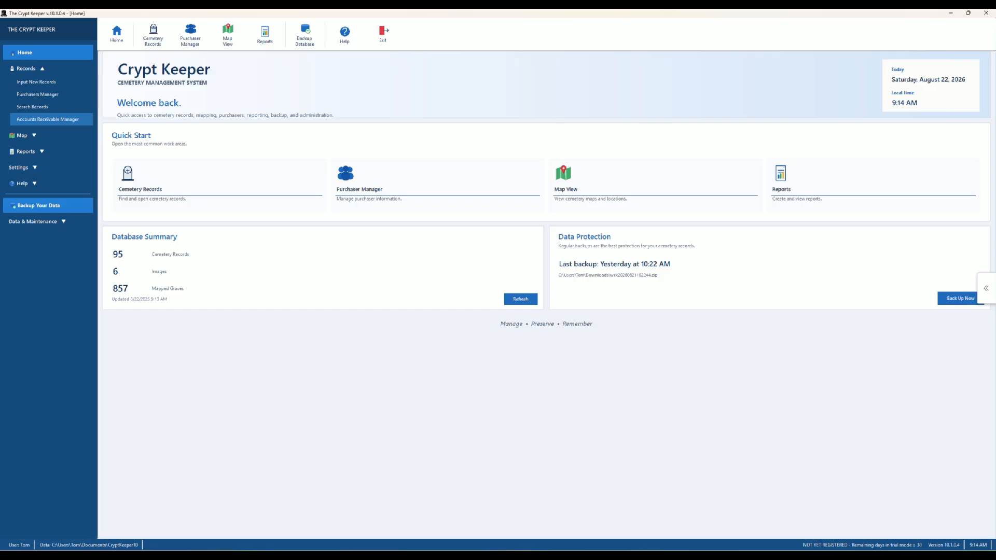
left_click(36, 82)
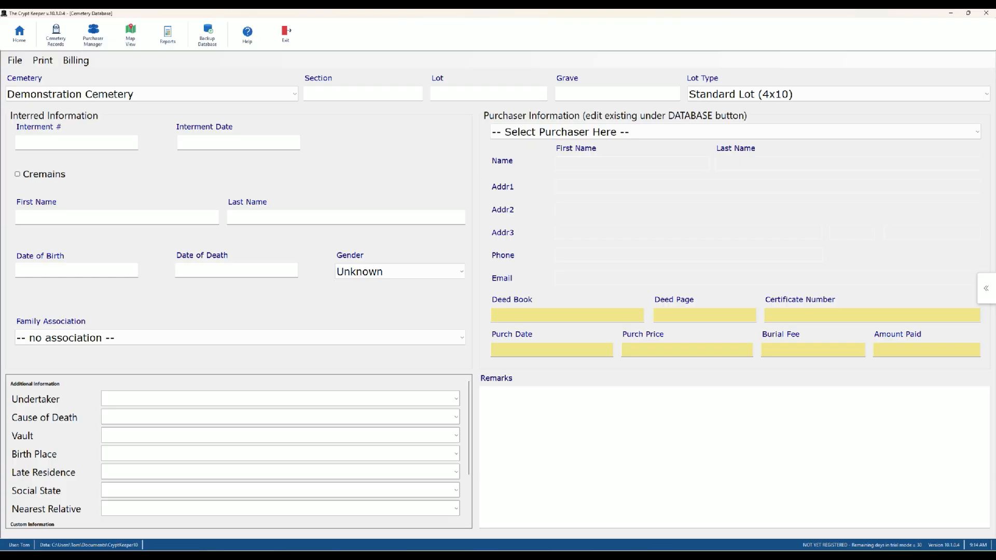
- Enter Demonstration Cemetery, Section Z, Lot 1, Grave 2 with interment date 5/5/2007
left_click(294, 94)
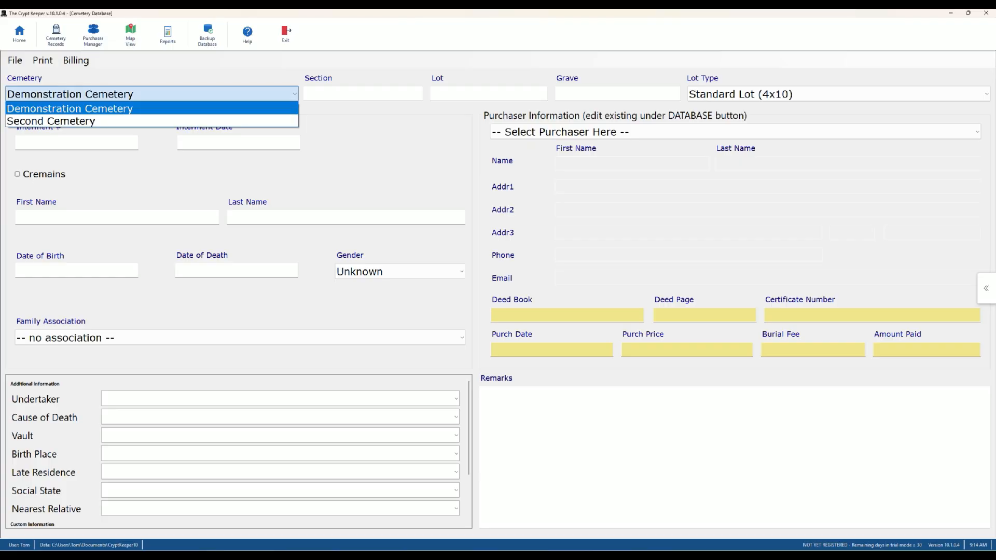
left_click(103, 109)
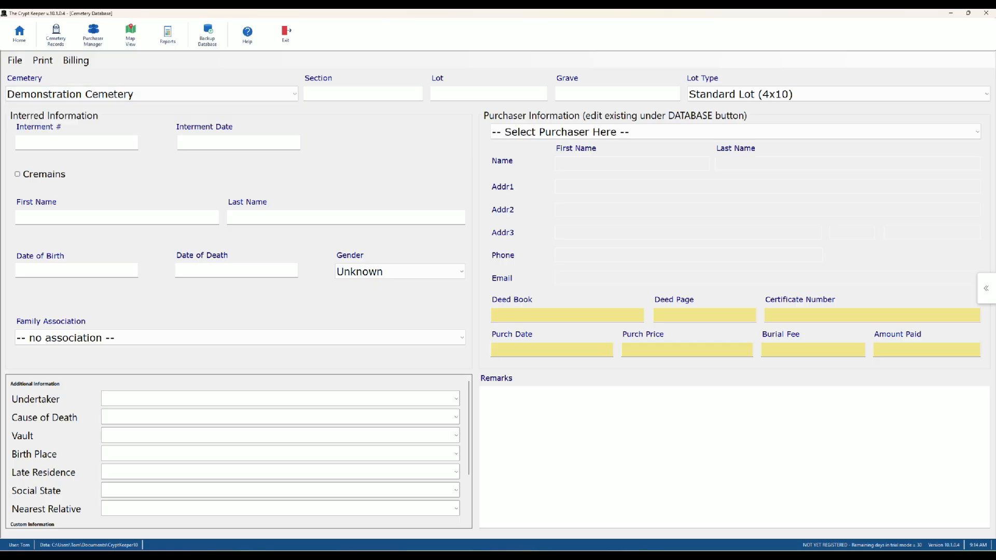
left_click(364, 94)
type("Z")
key("Tab")
type("1")
type("2")
key("Tab")
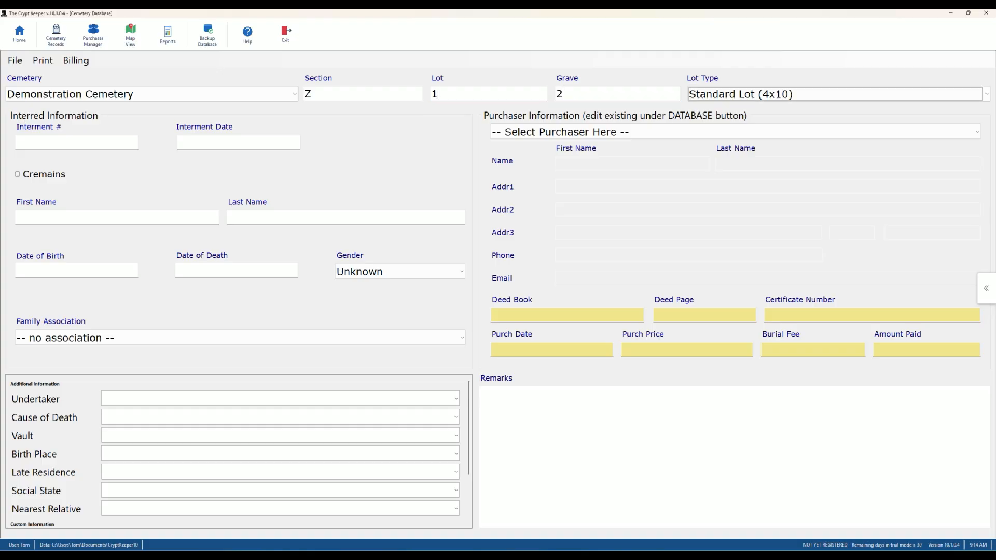
key("Tab")
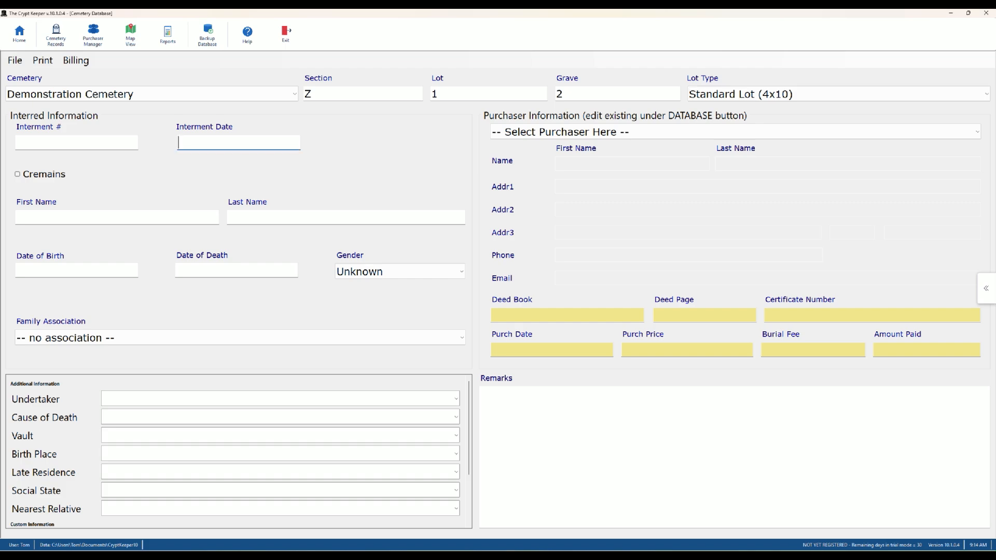
type("5/5/2007")
key("Tab")
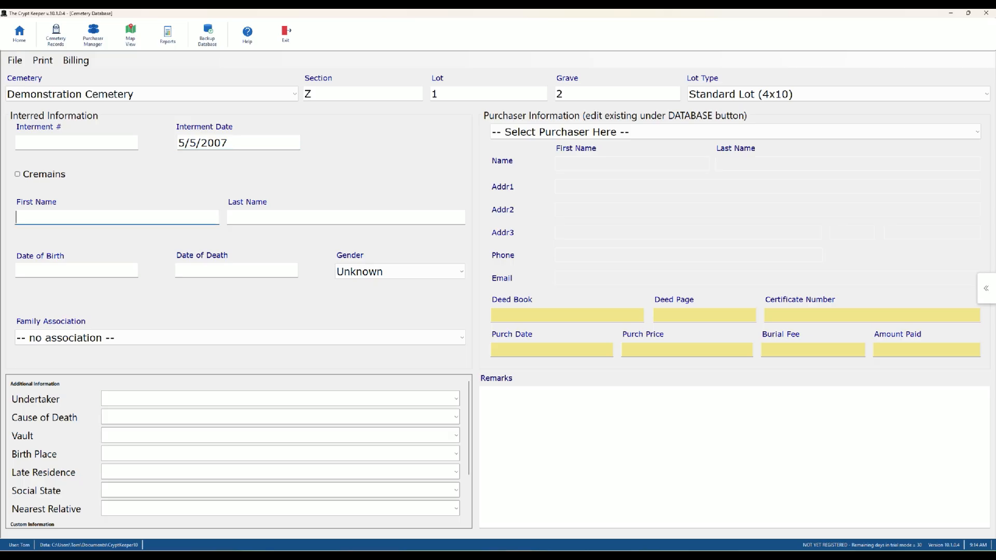
- Mark it as cremains and enter the deceased's name, born 9/21/1966, died 4/29/2007, Male
left_click(17, 175)
left_click(63, 217)
key("Tab")
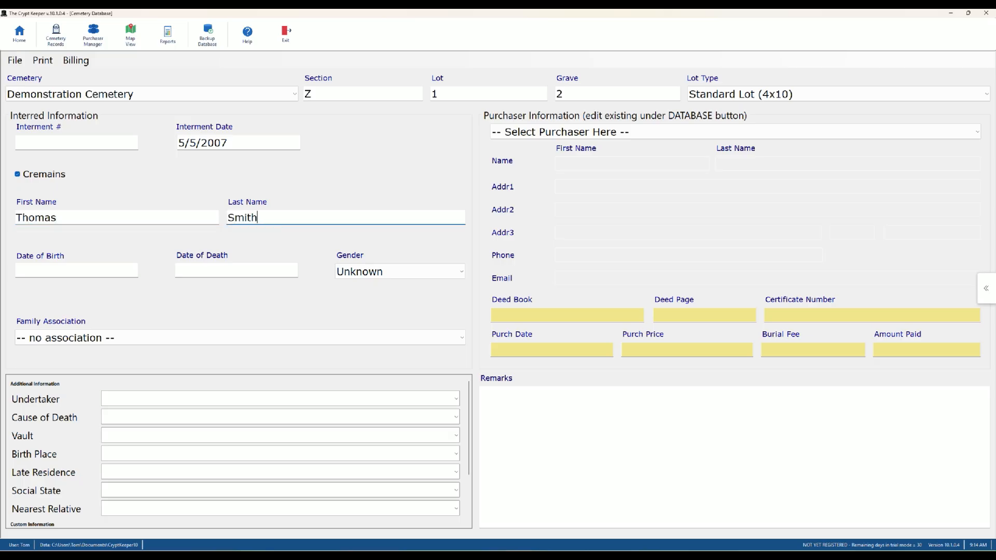
key("Tab")
type("9/21/1966")
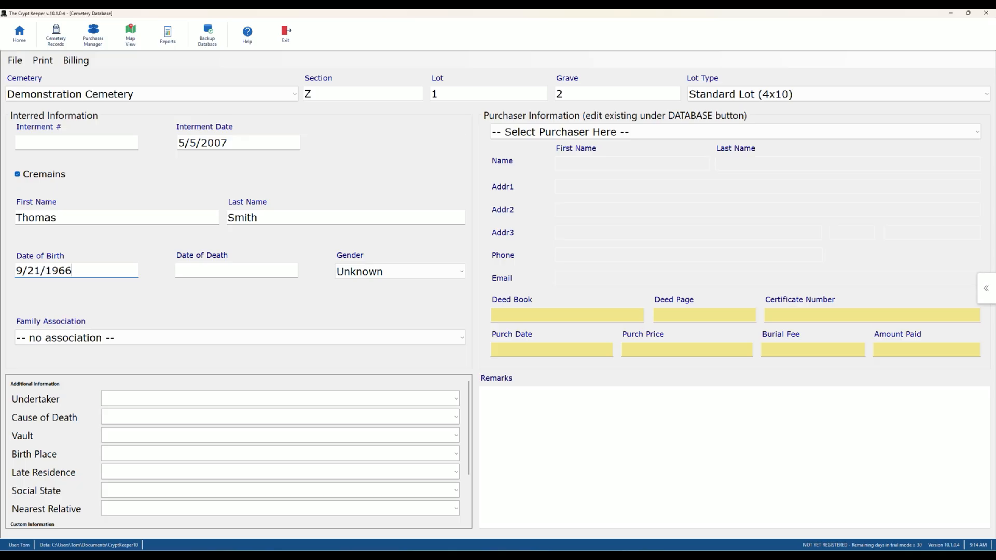
key("Tab")
type("4/29/20")
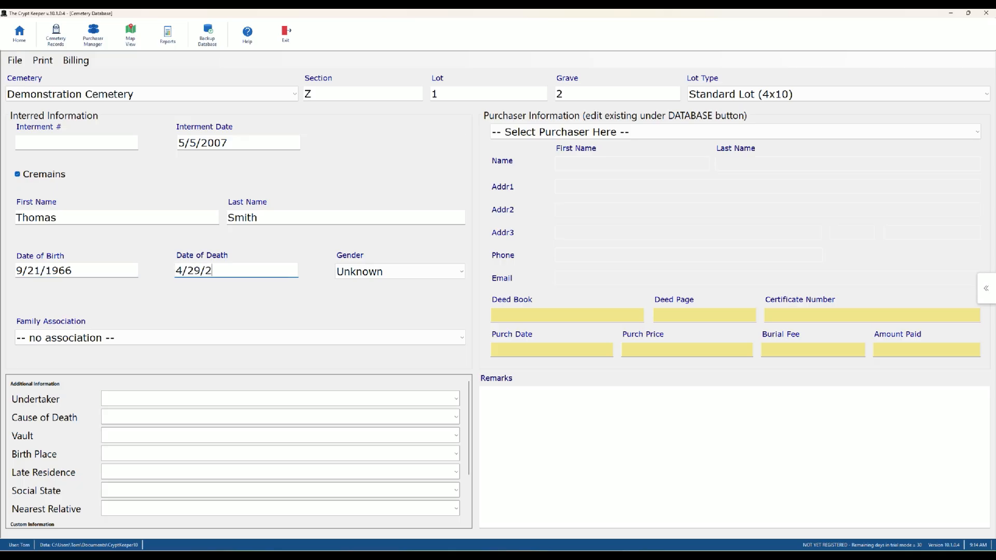
type("07")
key("Tab")
key("m")
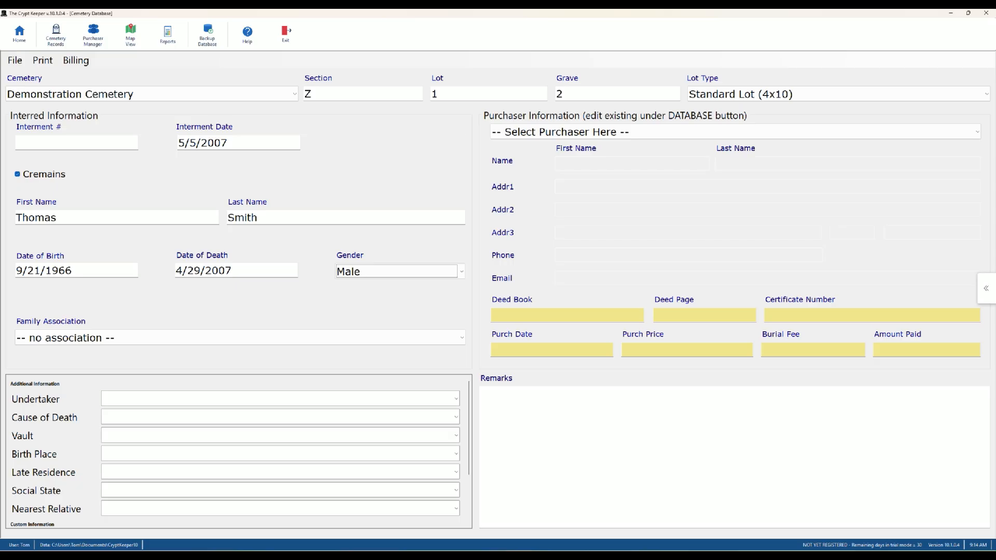
- Add a new purchaser and enter the purchaser's first and last name
left_click(978, 131)
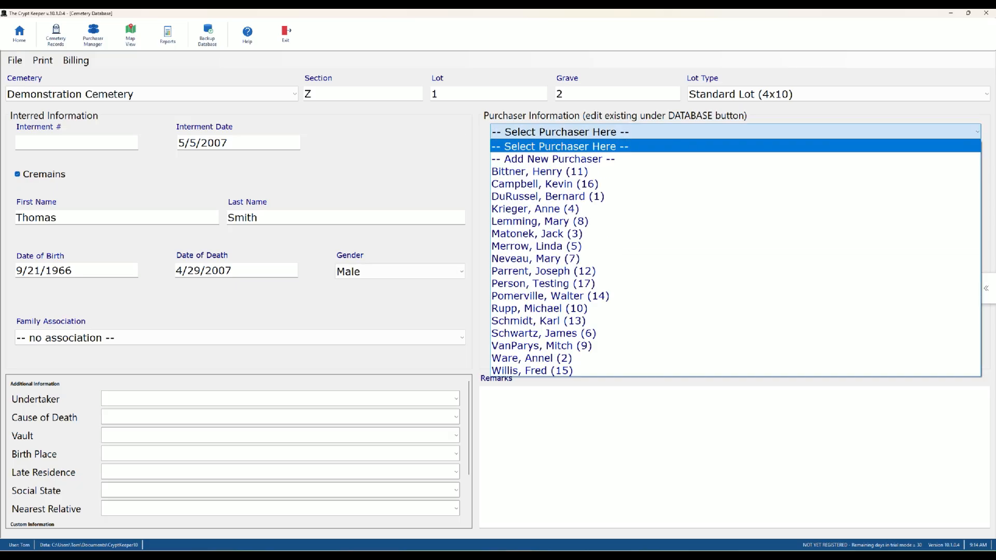
key("Down")
key("Return")
key("Tab")
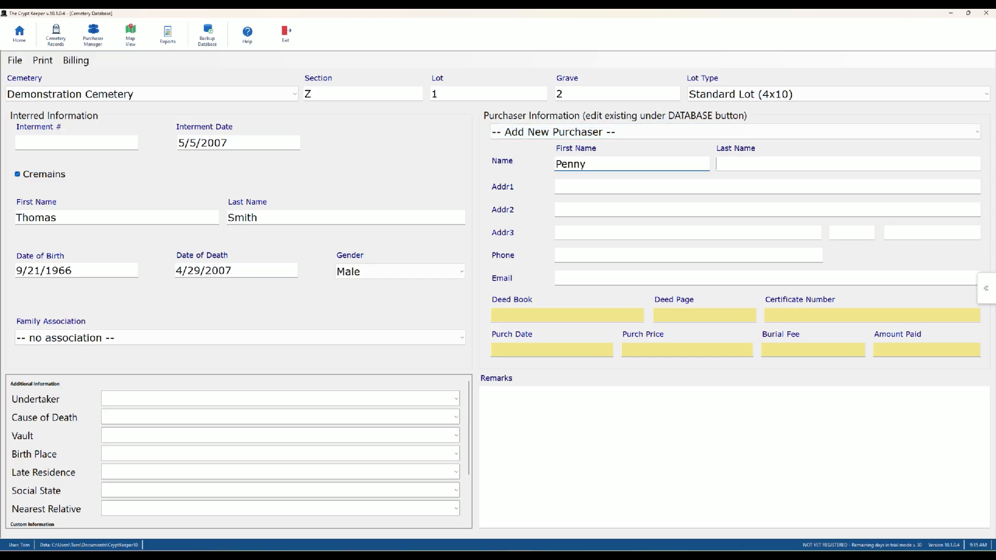
key("Tab")
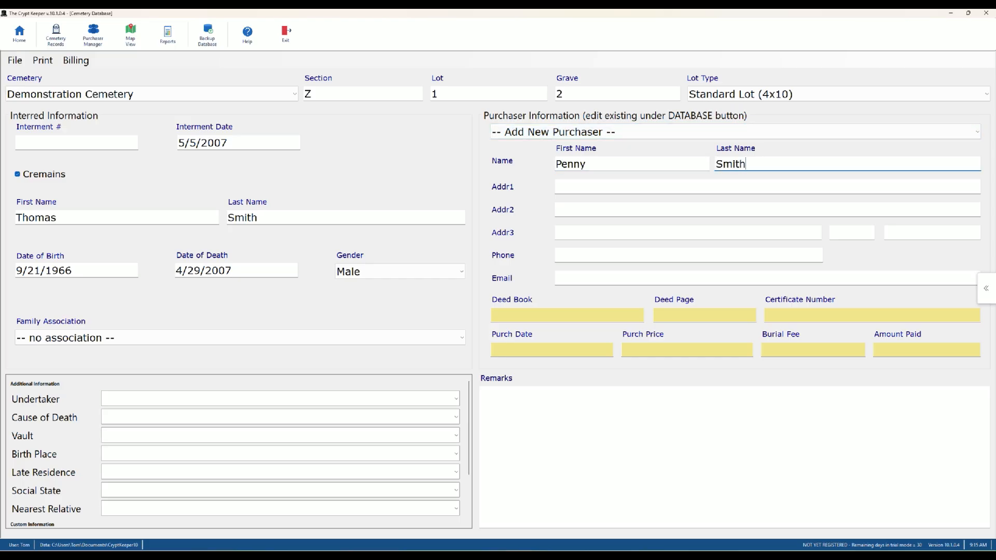
- Fill in the purchaser's street address, city, state, zip code, phone number and e-mail
key("Tab")
type("123 Some Street")
key("Tab")
key("Tab")
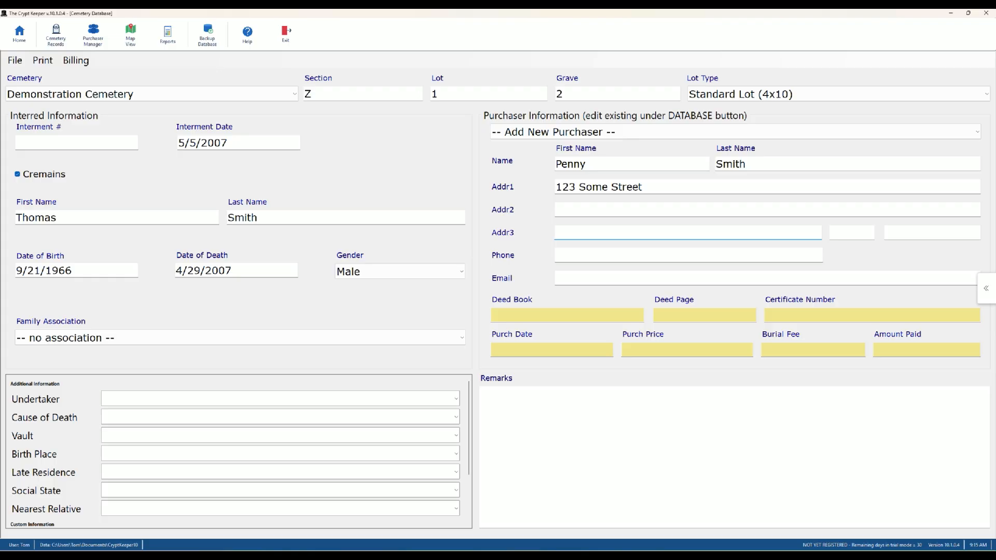
type("Warren")
key("Tab")
type("OH")
key("Tab")
type("44")
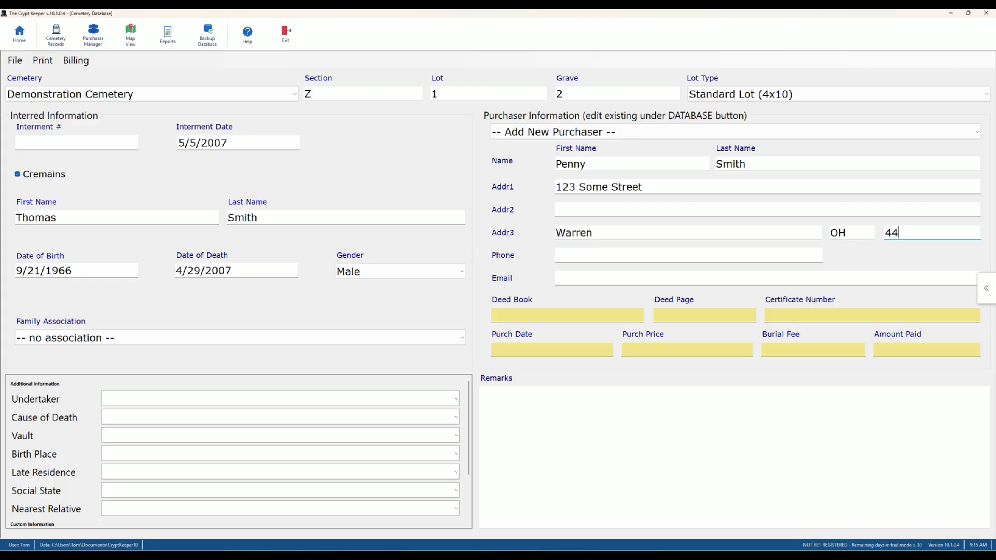
type("481")
key("Tab")
type("3")
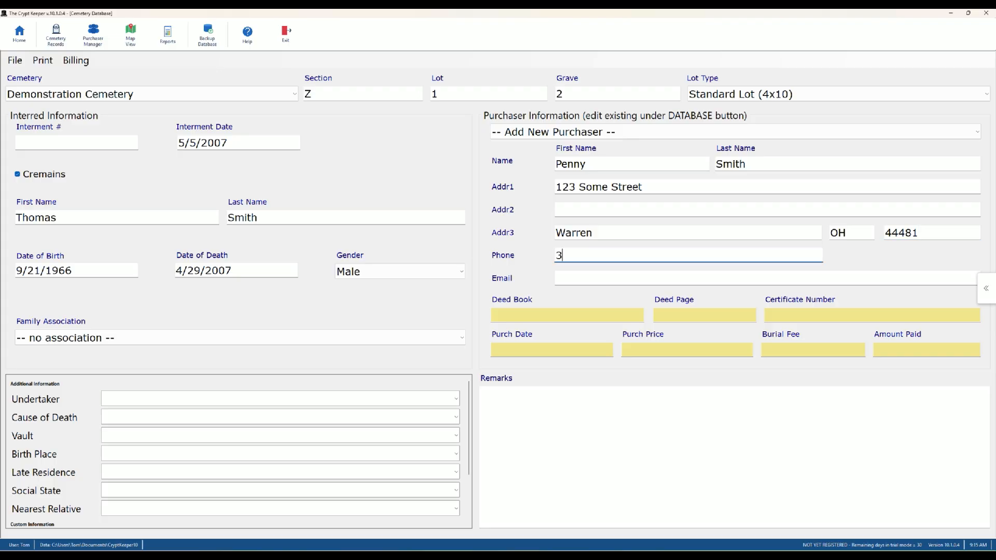
type("30-555-1212")
key("Tab")
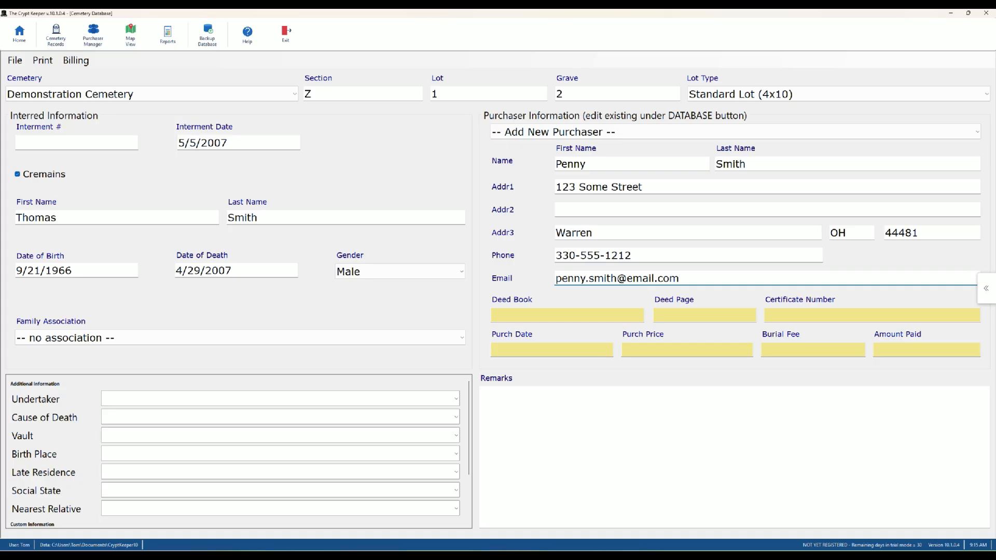
- Save the record with File > Save Data and return to the Home dashboard
left_click(15, 60)
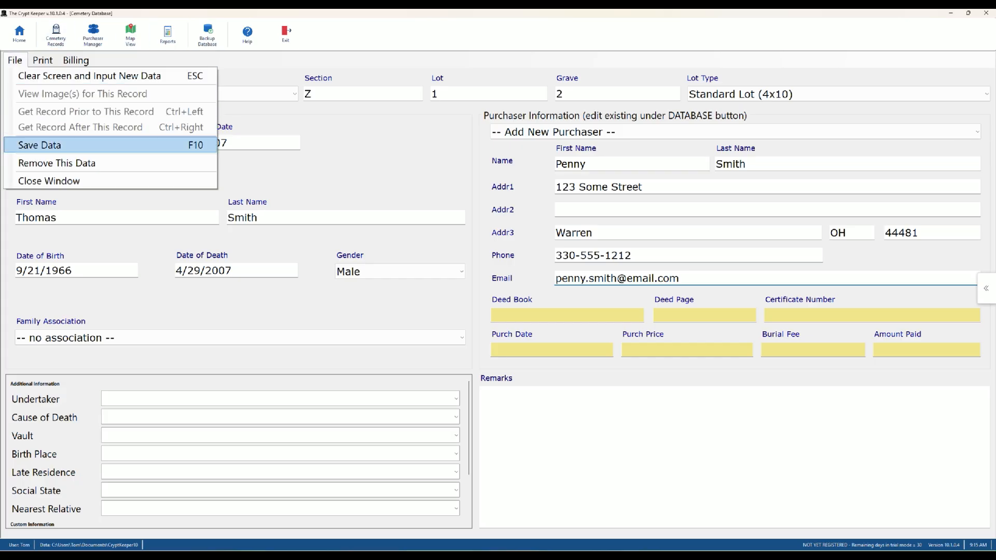
left_click(40, 145)
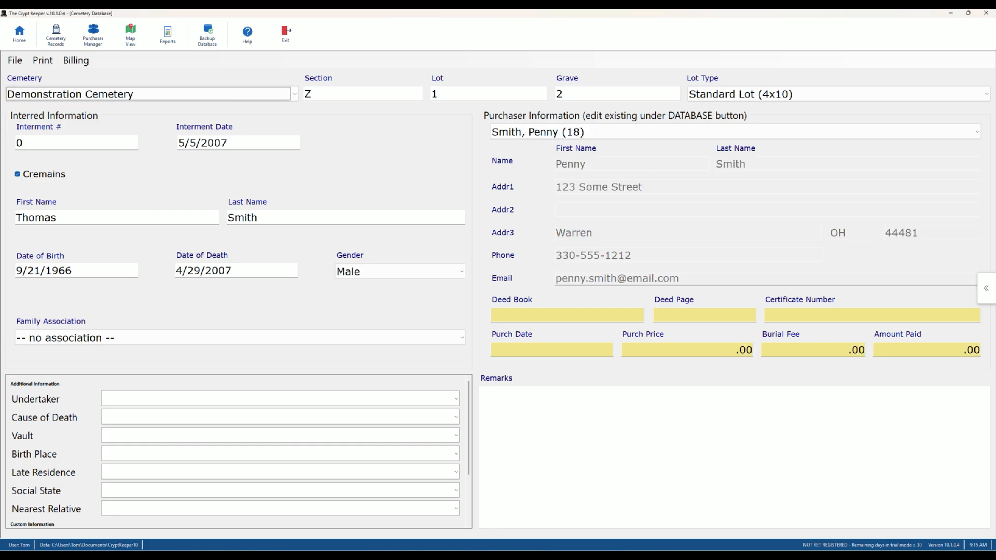
left_click(19, 34)
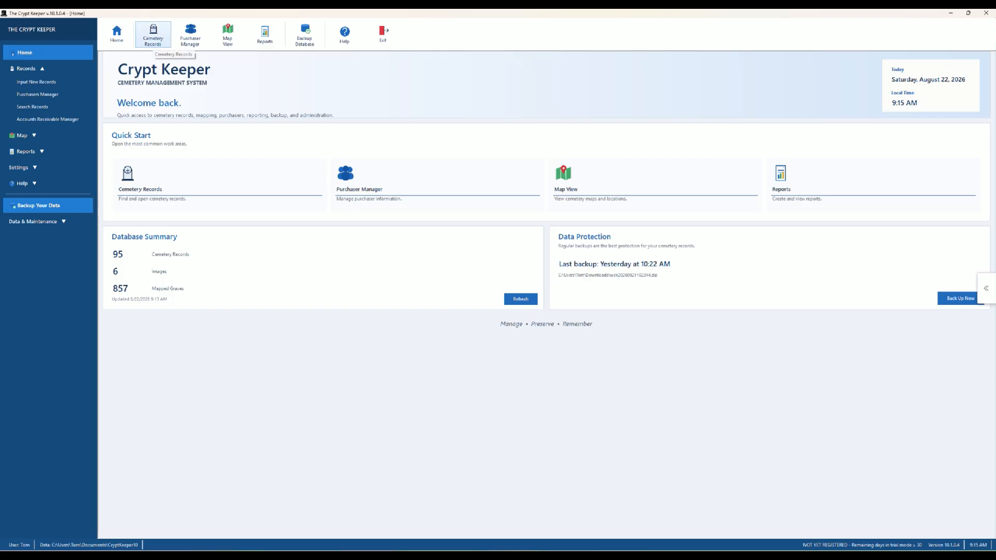
left_click(153, 35)
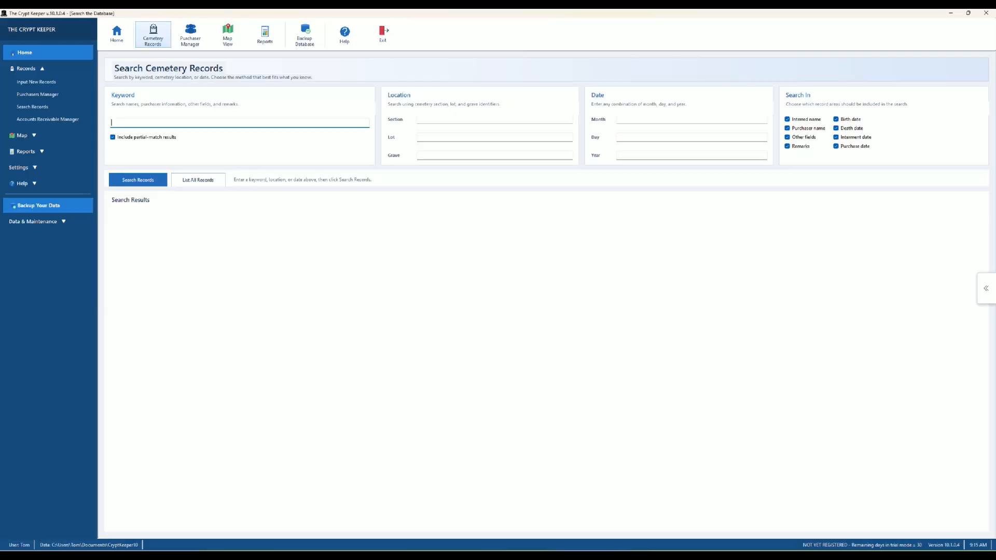
type("penny")
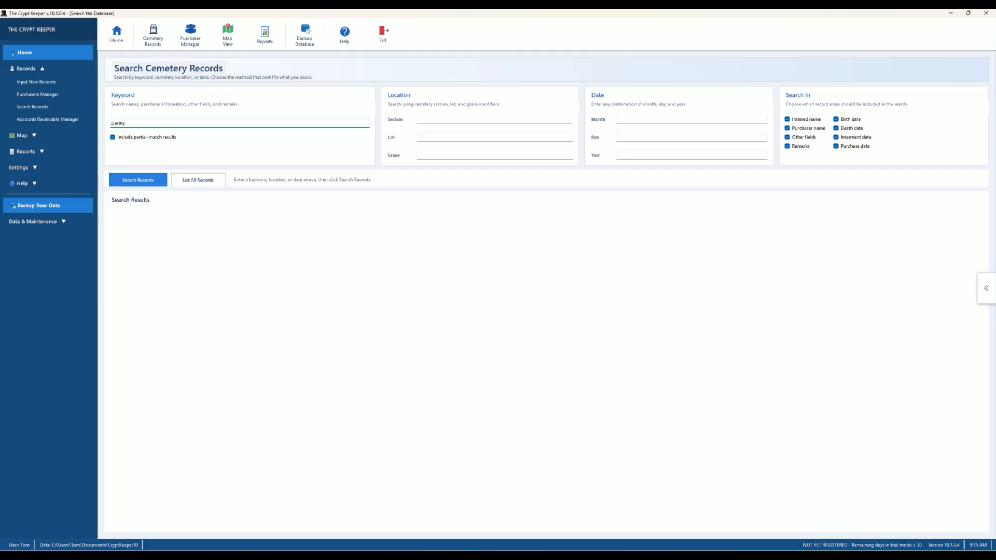
key("Return")
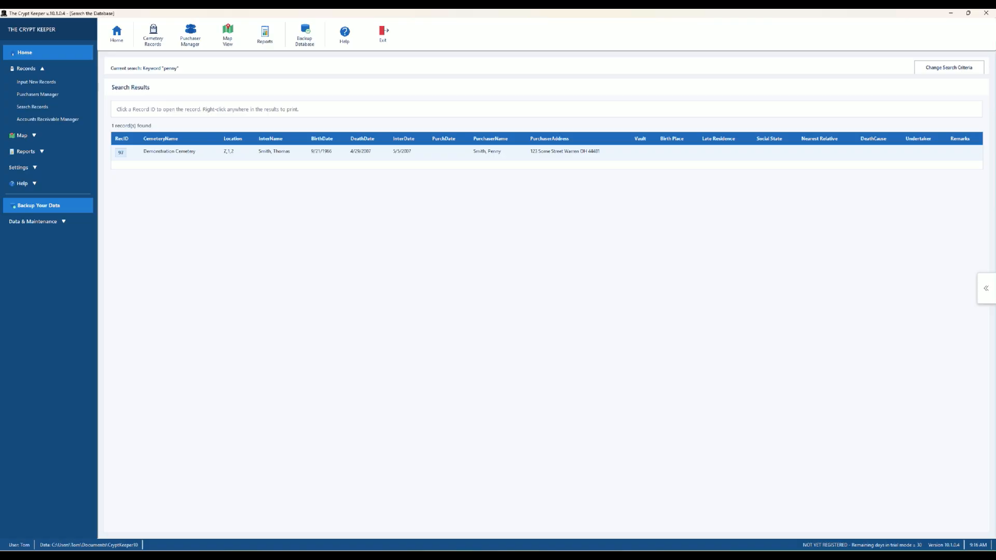
left_click(121, 153)
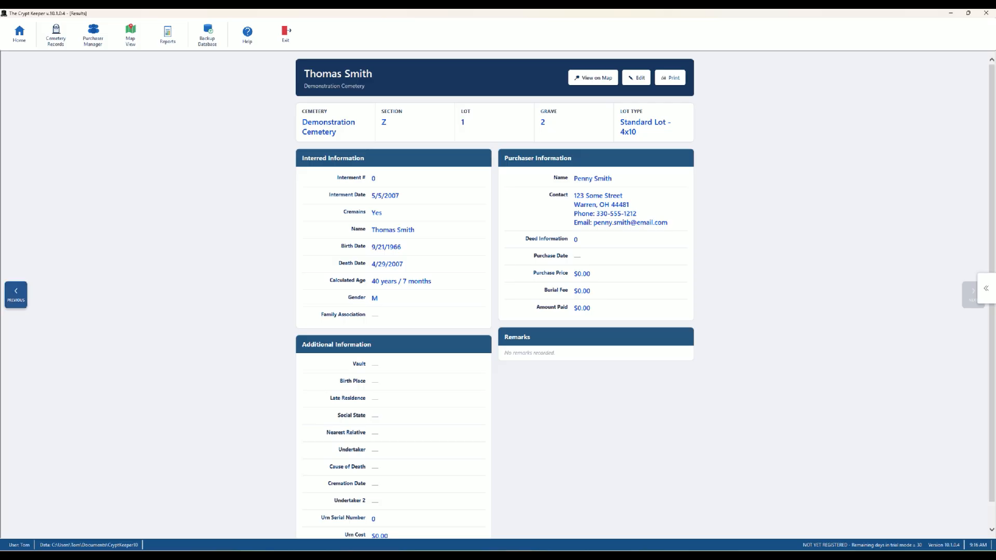
left_click(15, 294)
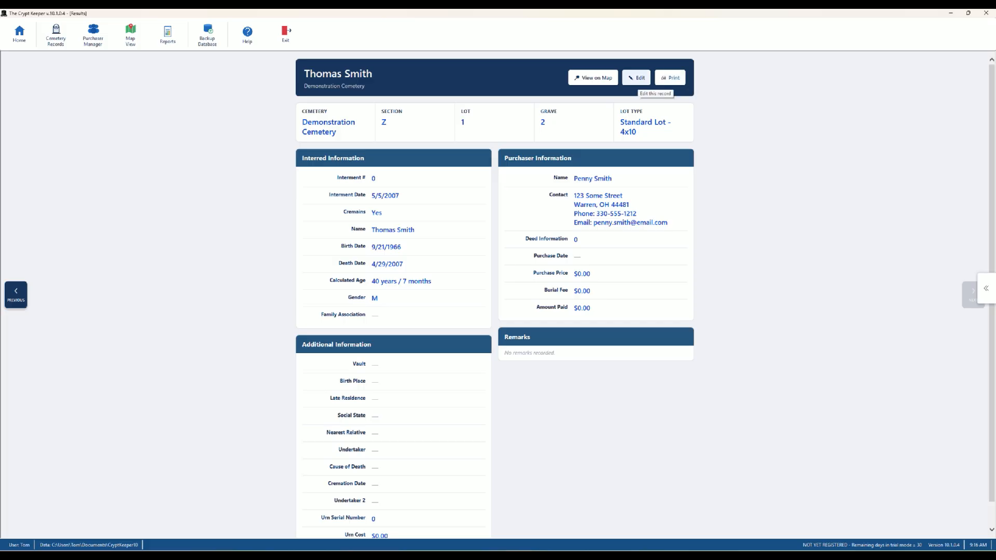
left_click(636, 78)
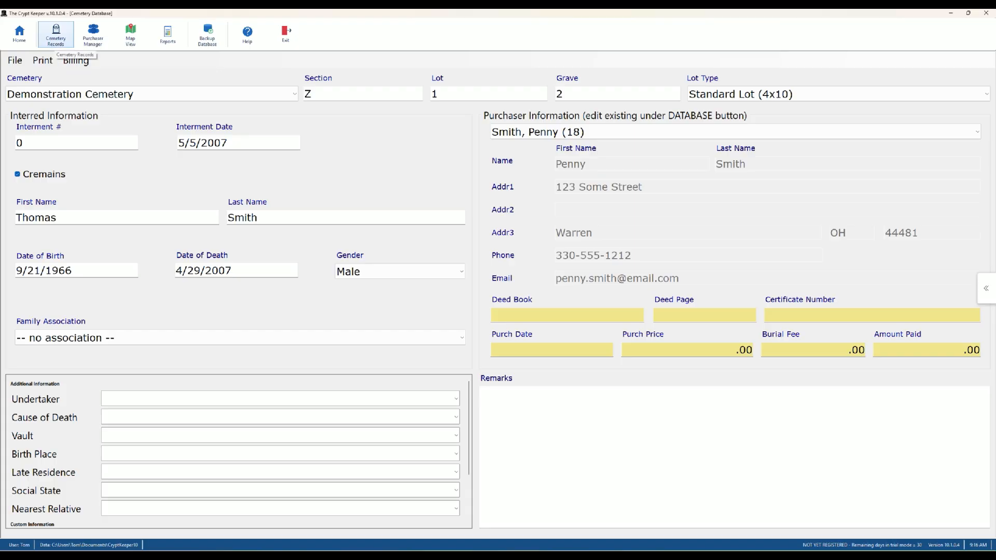
left_click(56, 37)
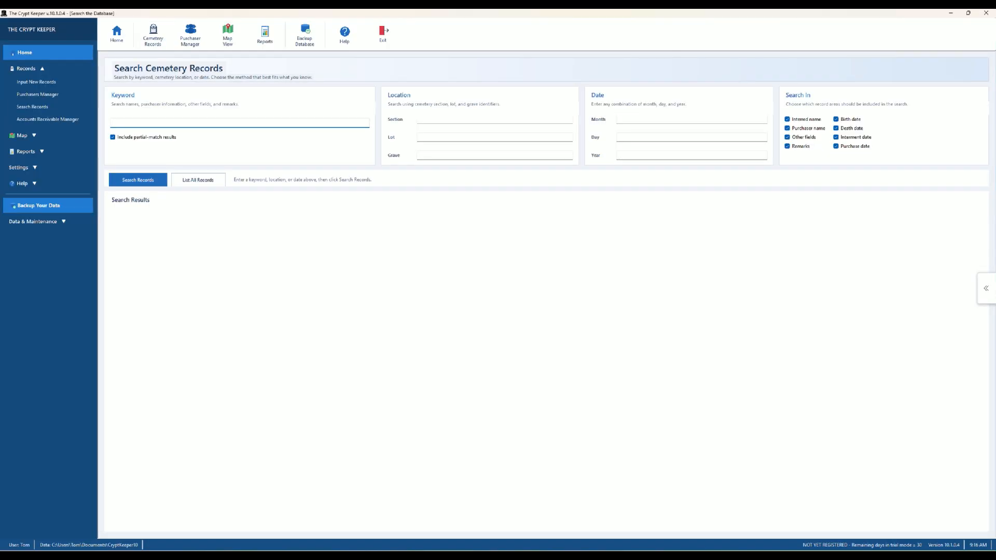
- Search by one name and open record 21, then search the target first name to list three matches
type("john")
key("Return")
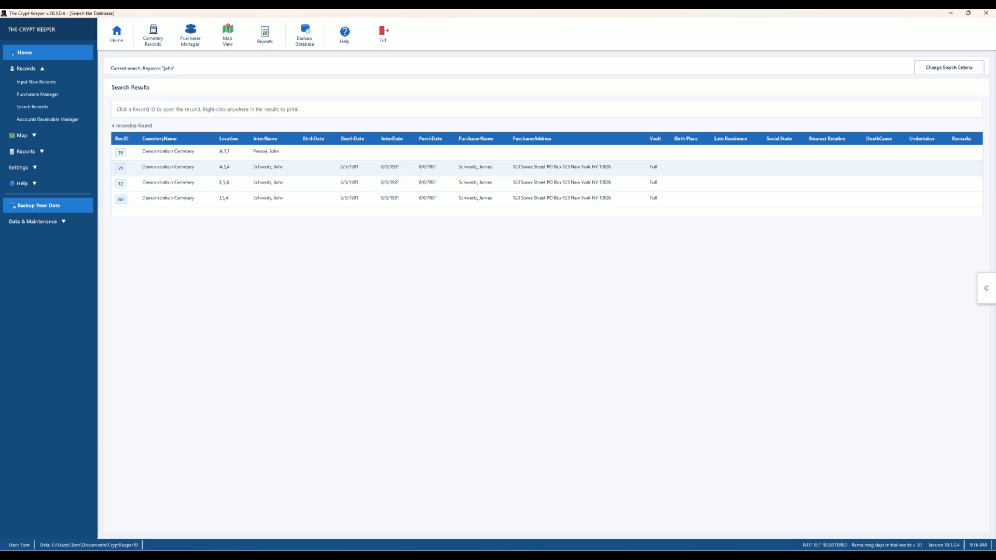
left_click(120, 169)
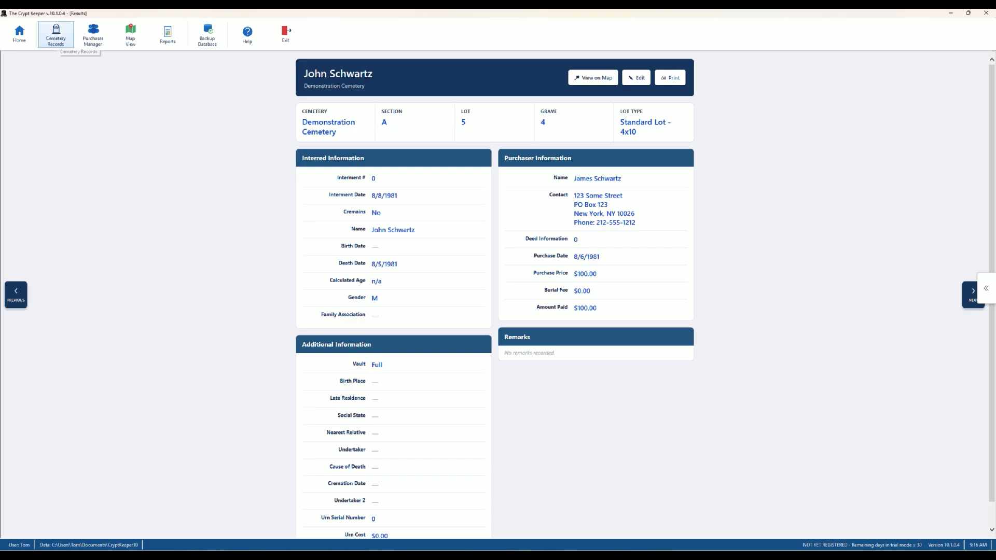
left_click(56, 35)
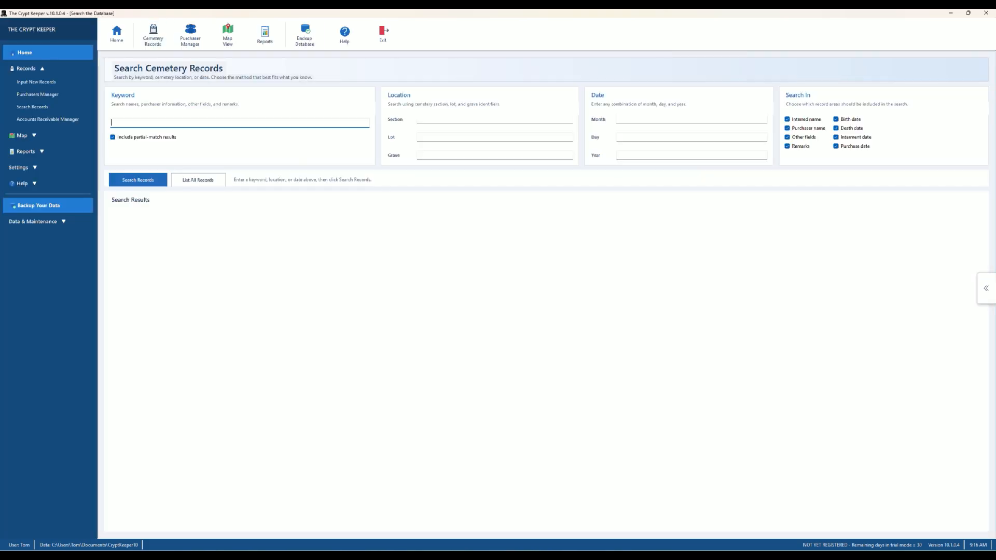
type("fritz")
key("Return")
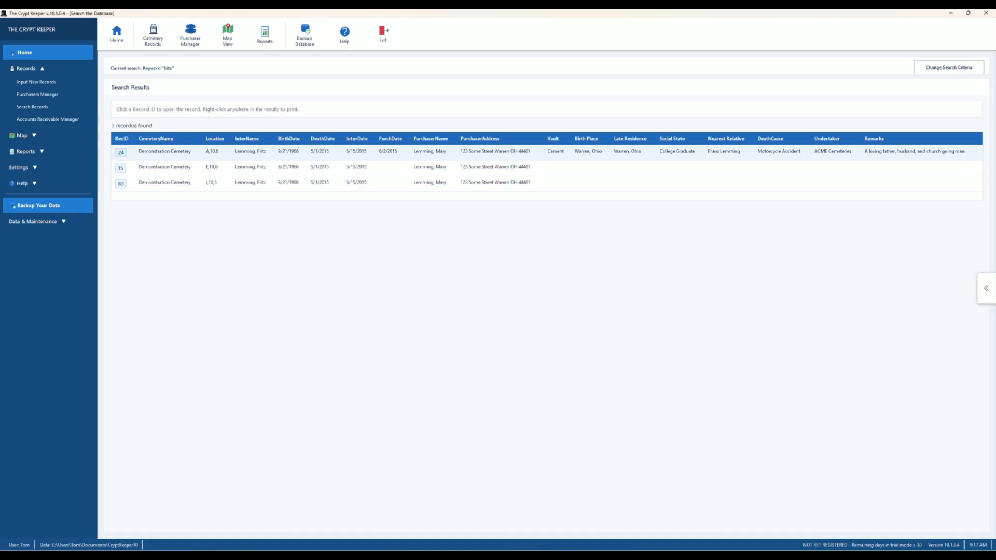
- Open record 24, view its headstone photo full size, then open the record for editing
left_click(120, 152)
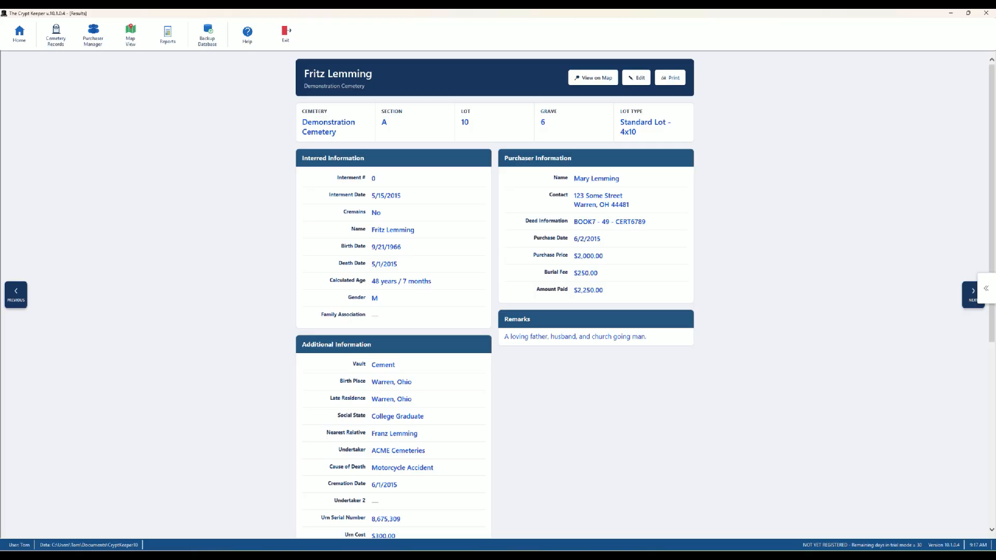
scroll(494, 294, "down", 5)
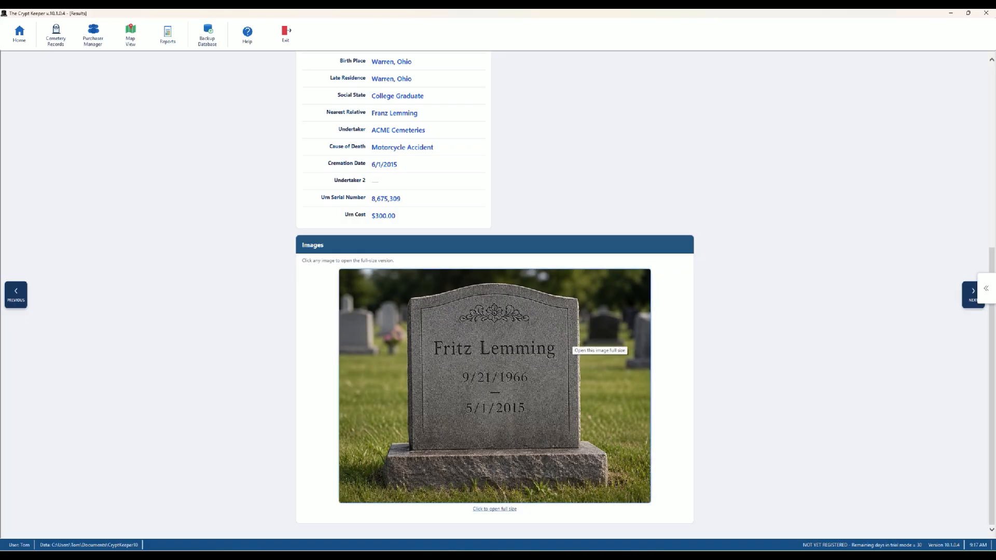
left_click(569, 340)
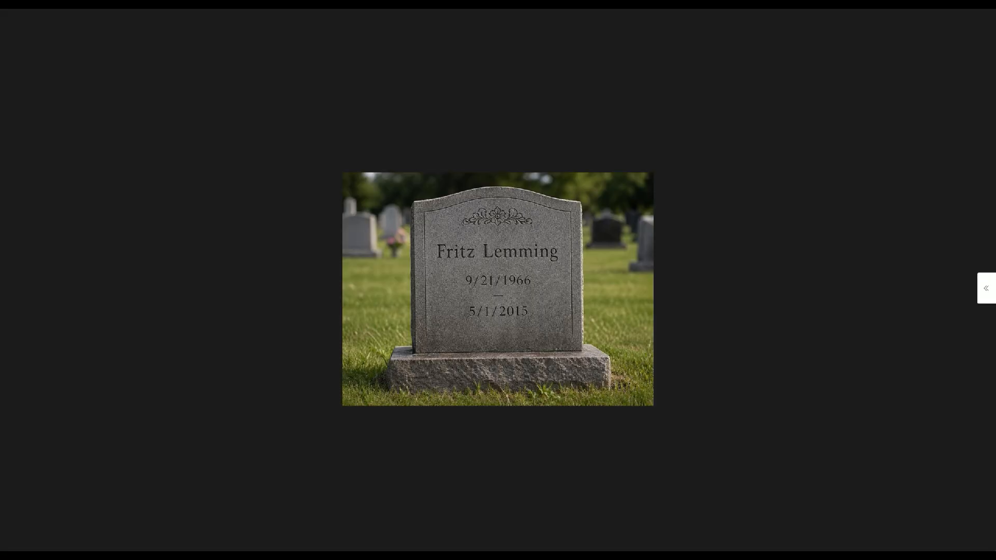
key("Escape")
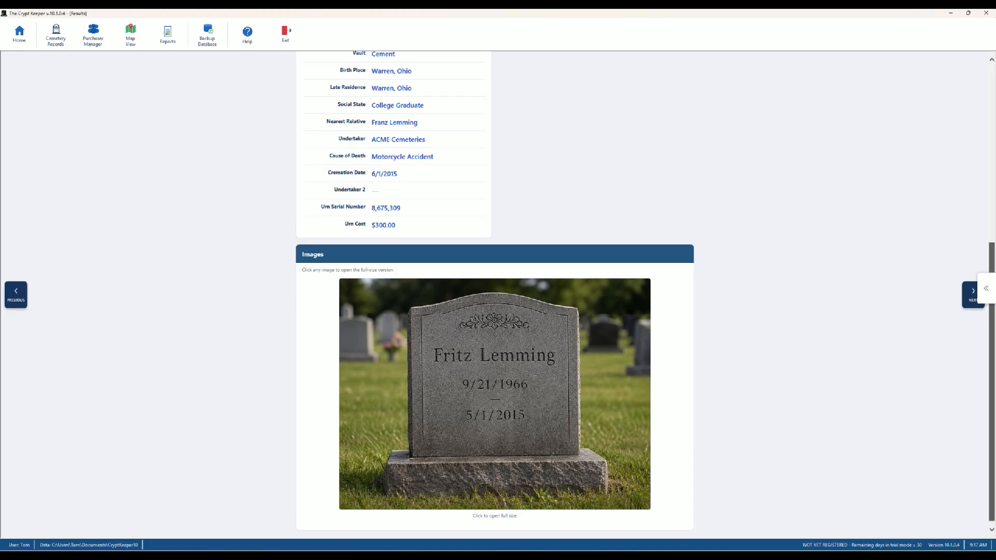
scroll(495, 291, "up", 3)
scroll(495, 290, "up", 3)
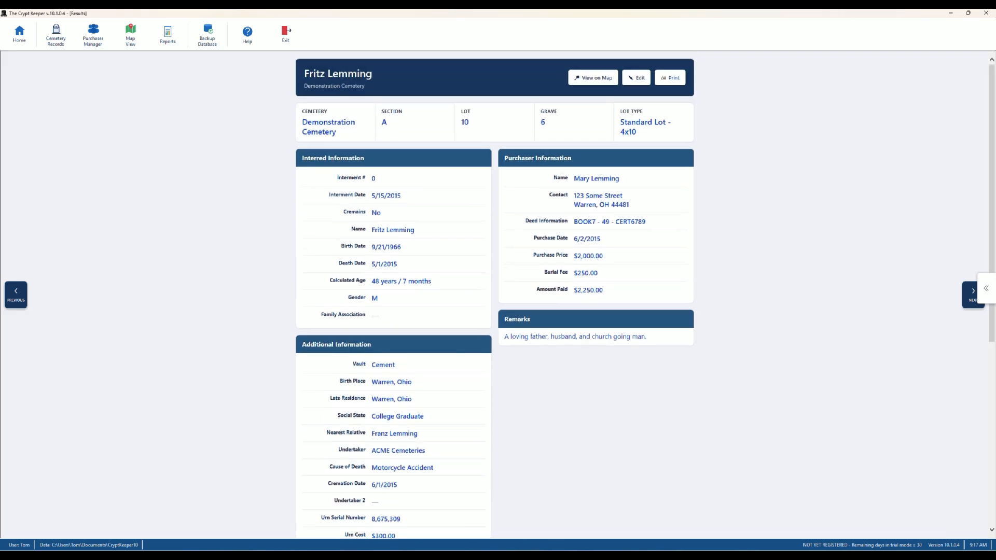
left_click(637, 77)
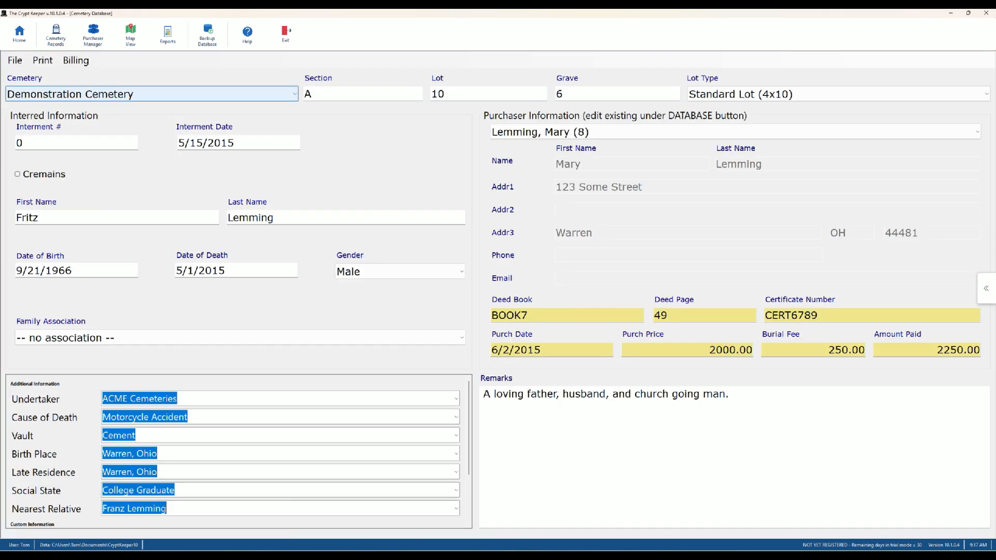
left_click(15, 60)
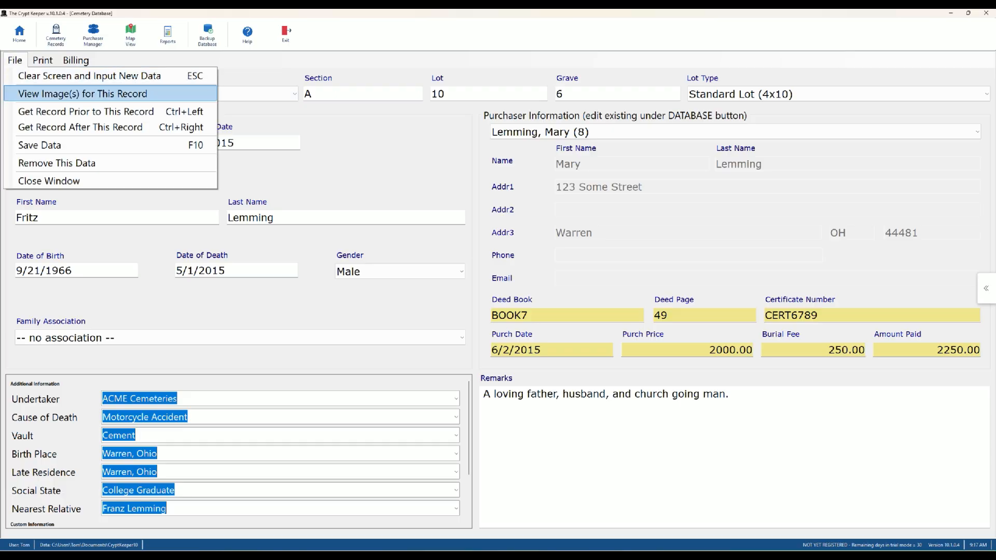
left_click(82, 93)
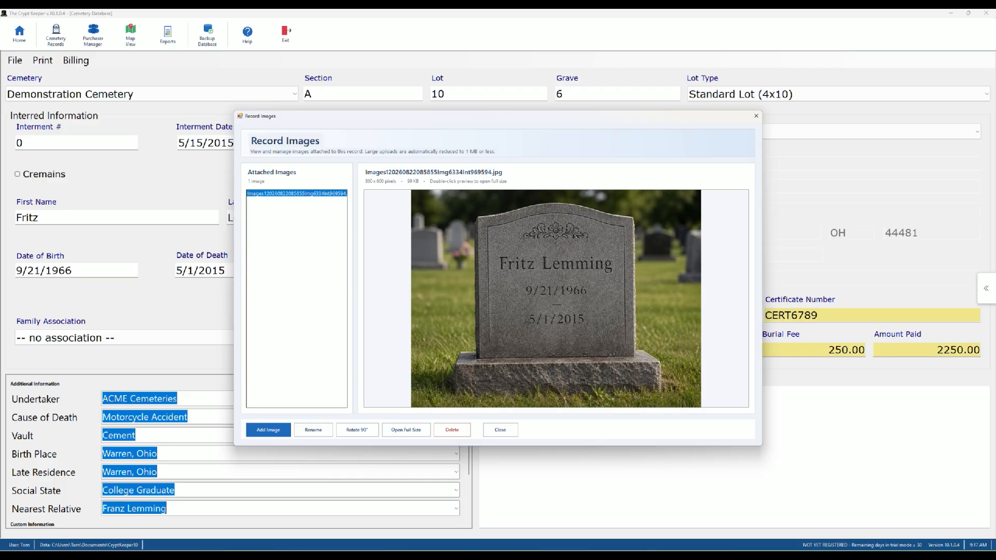
left_click(268, 430)
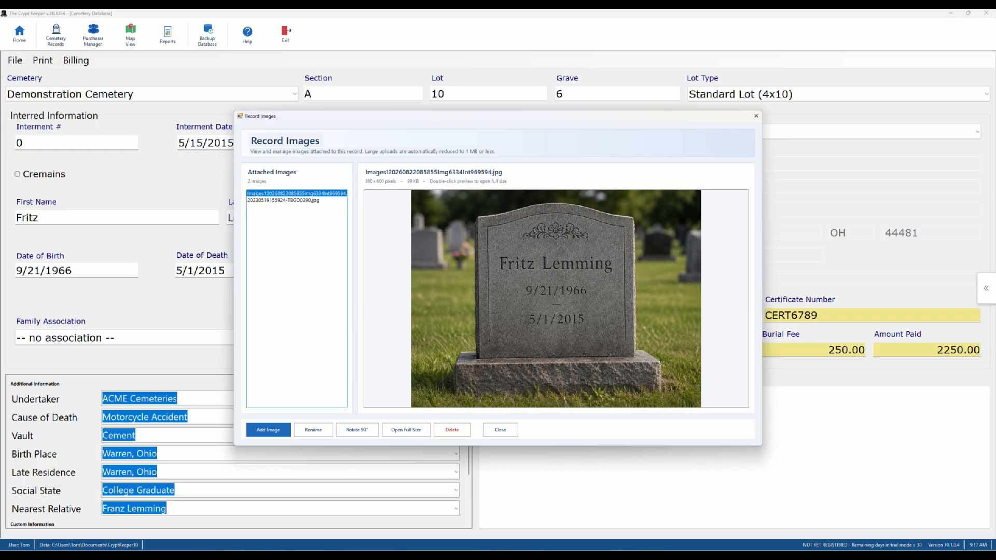
left_click(283, 200)
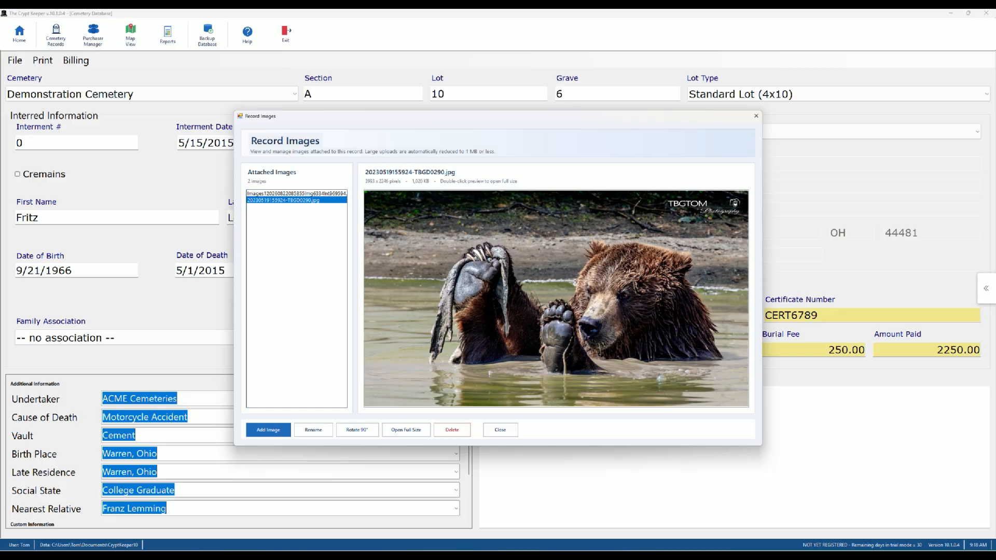
left_click(500, 430)
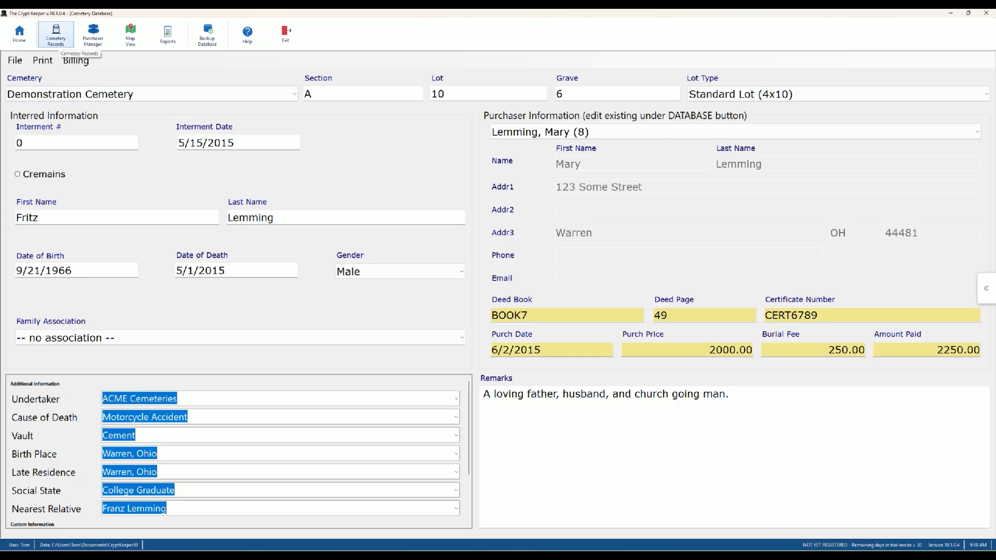
- Re-run the keyword search, open record 24 and scroll to confirm both photos under Images
left_click(56, 34)
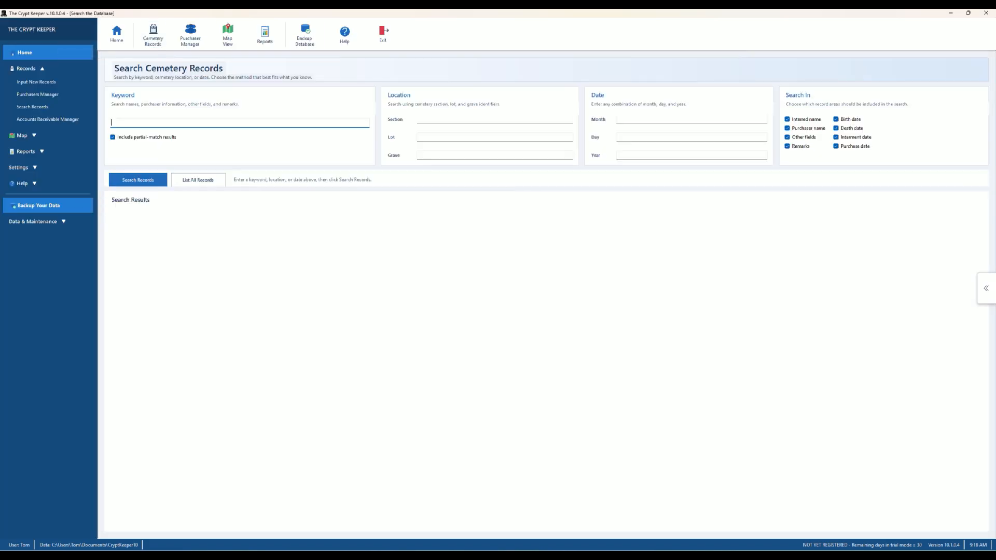
type("fritz")
key("Return")
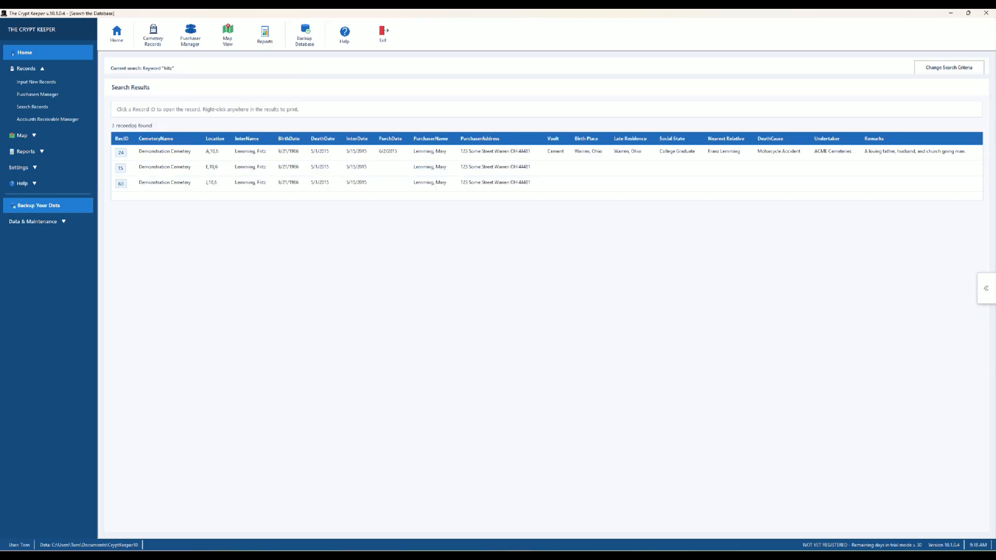
left_click(121, 152)
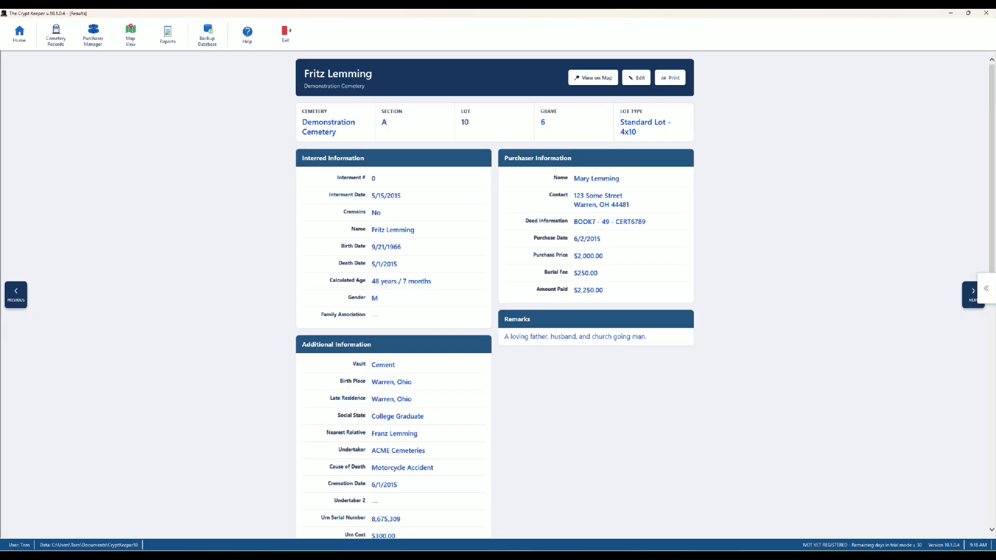
scroll(495, 294, "down", 7)
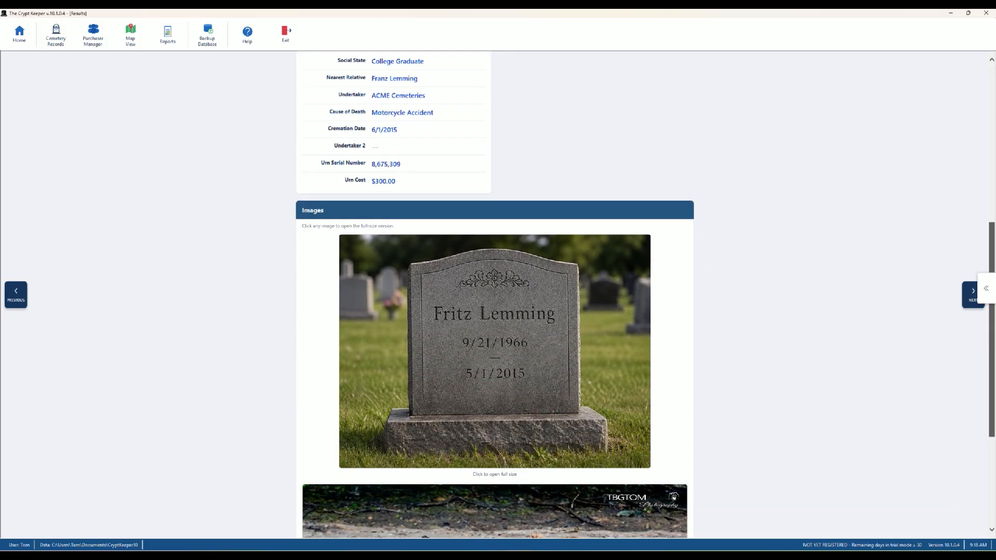
scroll(495, 294, "down", 3)
scroll(495, 294, "down", 1)
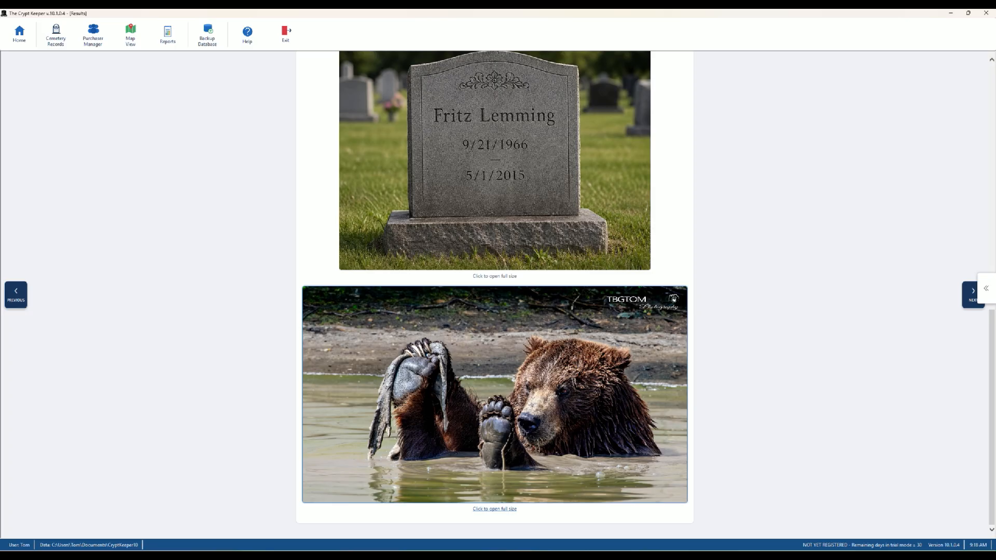
scroll(495, 294, "up", 10)
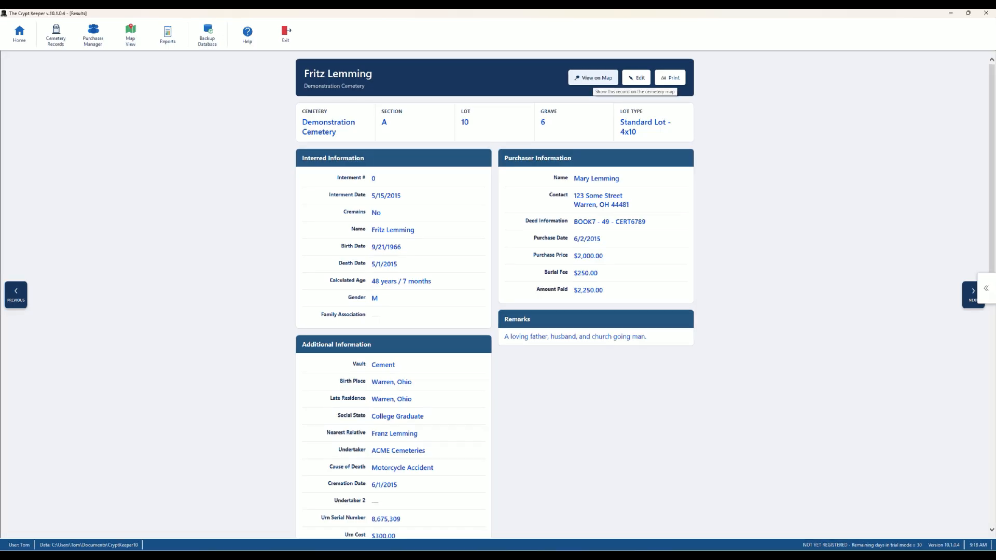
- Show the grave on the cemetery map and try zoom levels 200%, 500% and 25%, ending at 100%
left_click(593, 78)
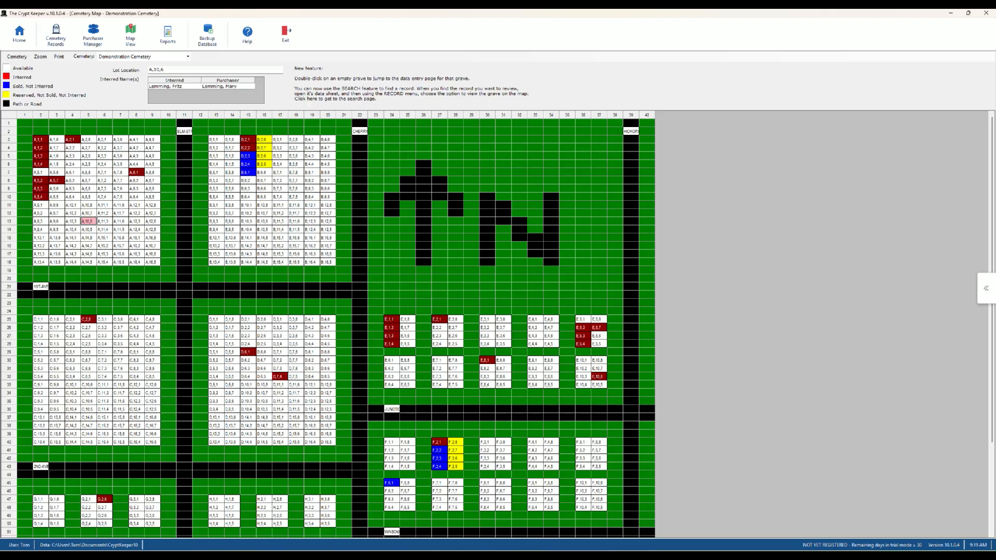
left_click(40, 57)
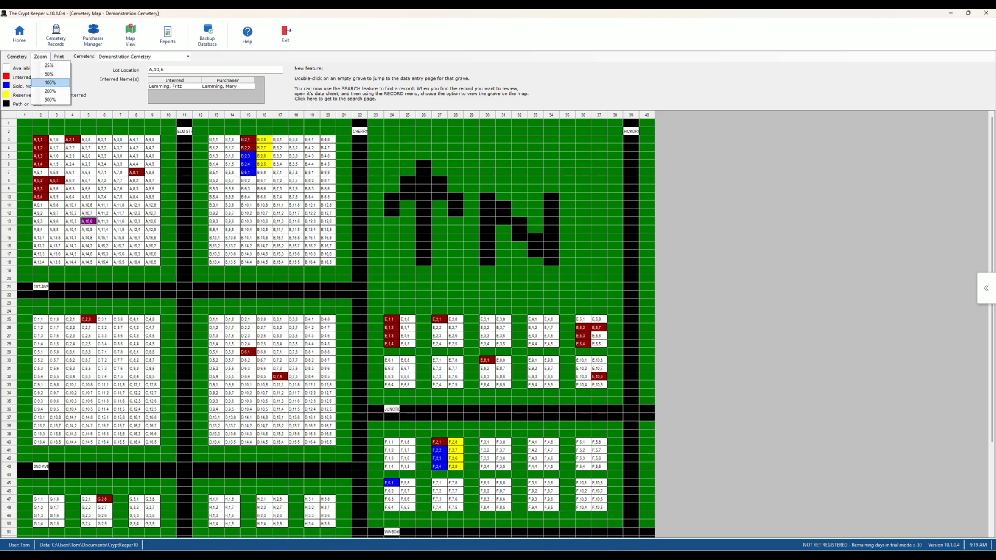
left_click(50, 90)
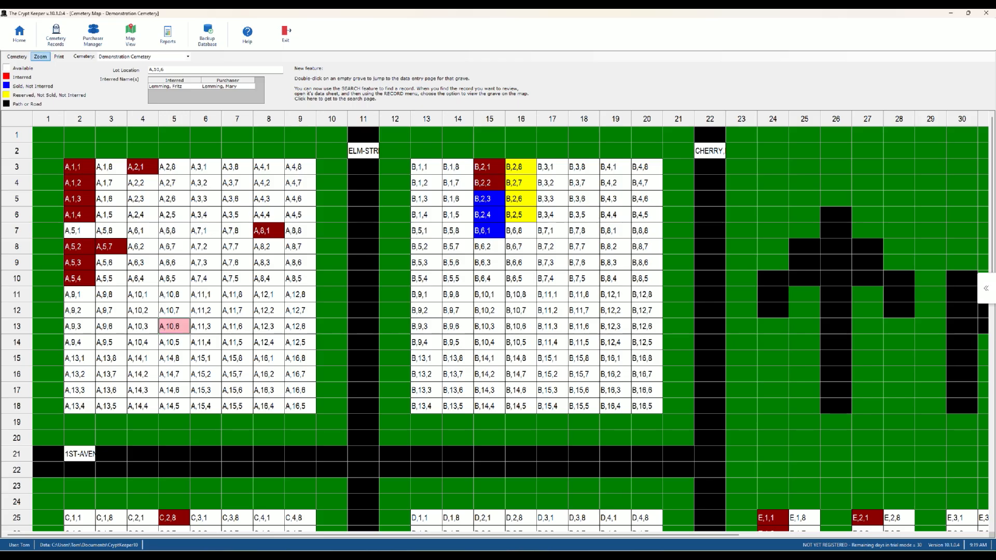
left_click(40, 56)
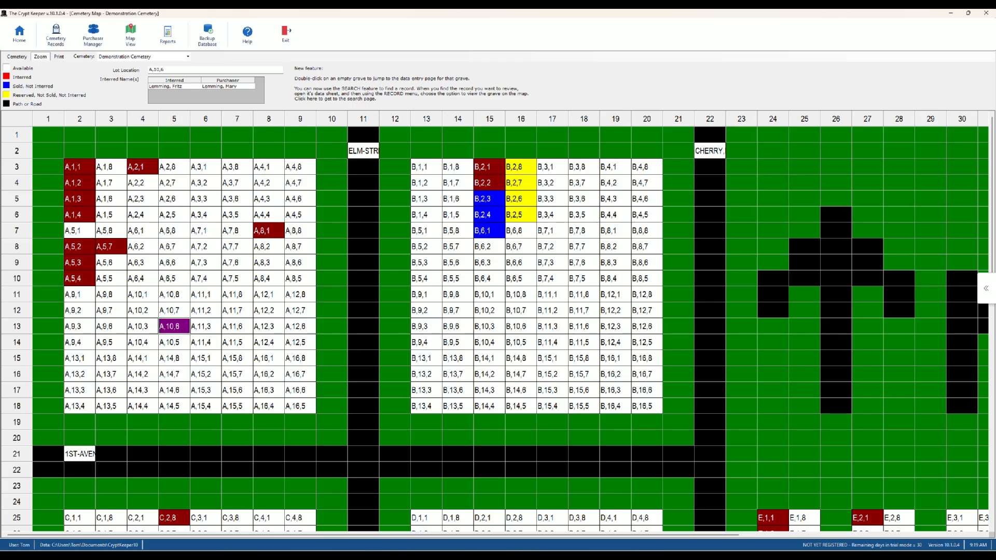
left_click(50, 100)
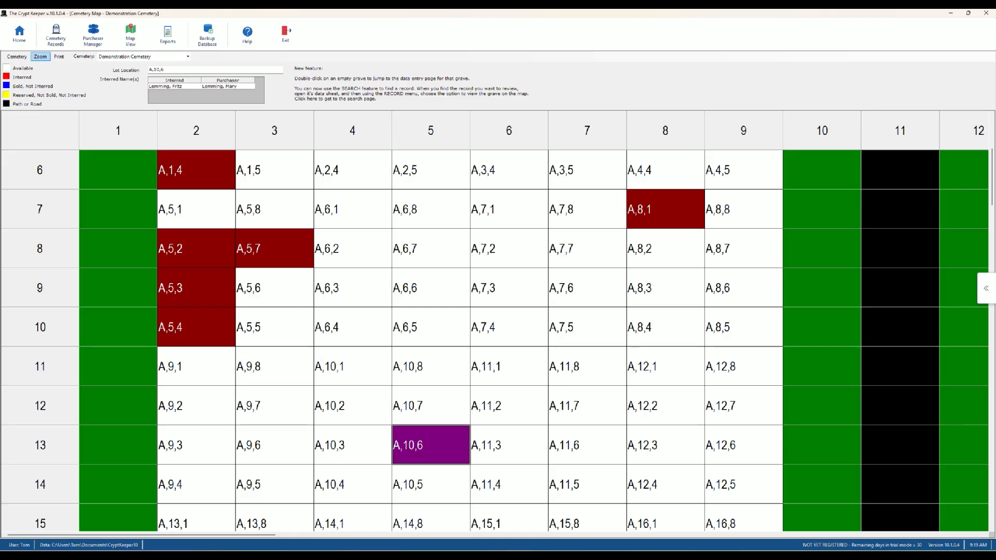
left_click(40, 56)
left_click(49, 66)
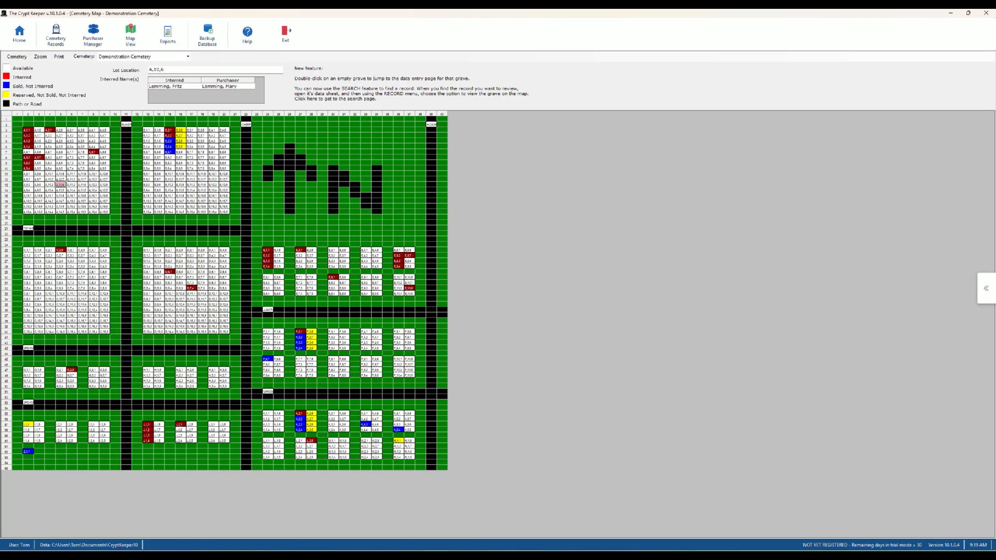
left_click(40, 56)
left_click(49, 65)
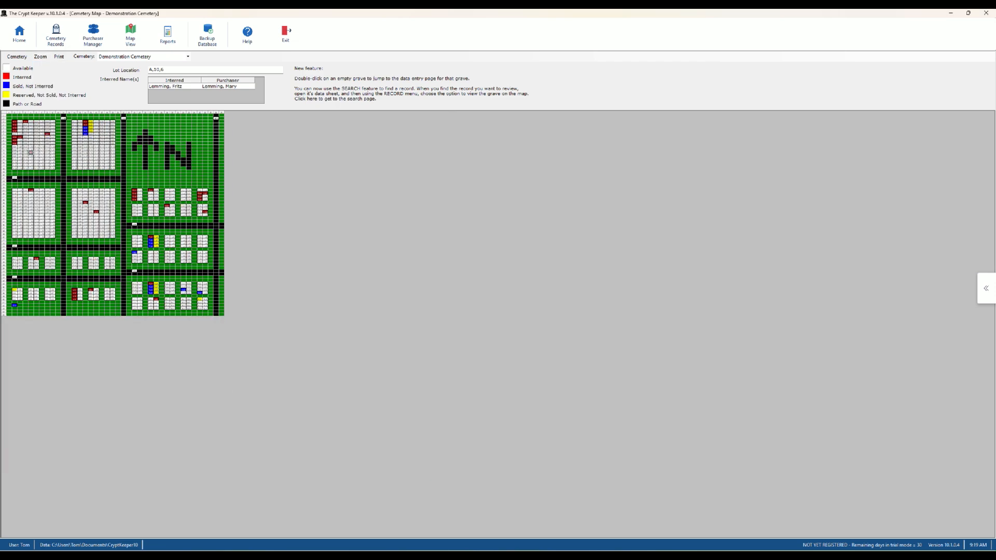
left_click(40, 56)
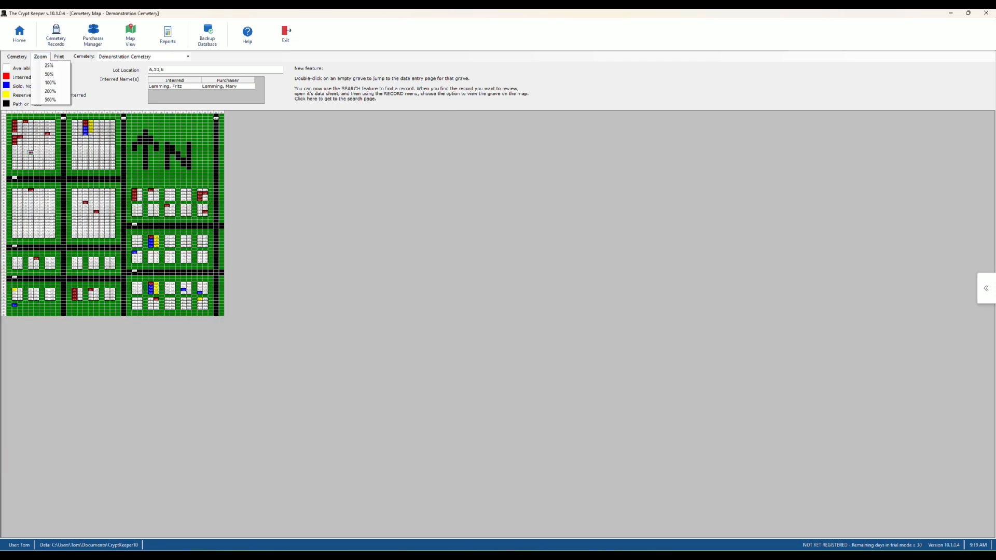
left_click(49, 82)
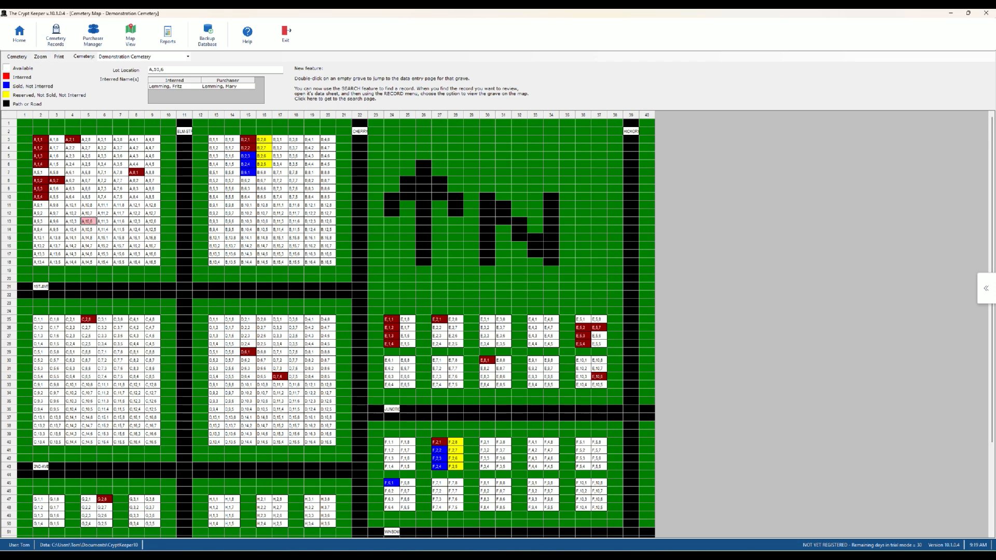
- Switch the map to Second Cemetery and back to Demonstration Cemetery, then return Home
left_click(188, 56)
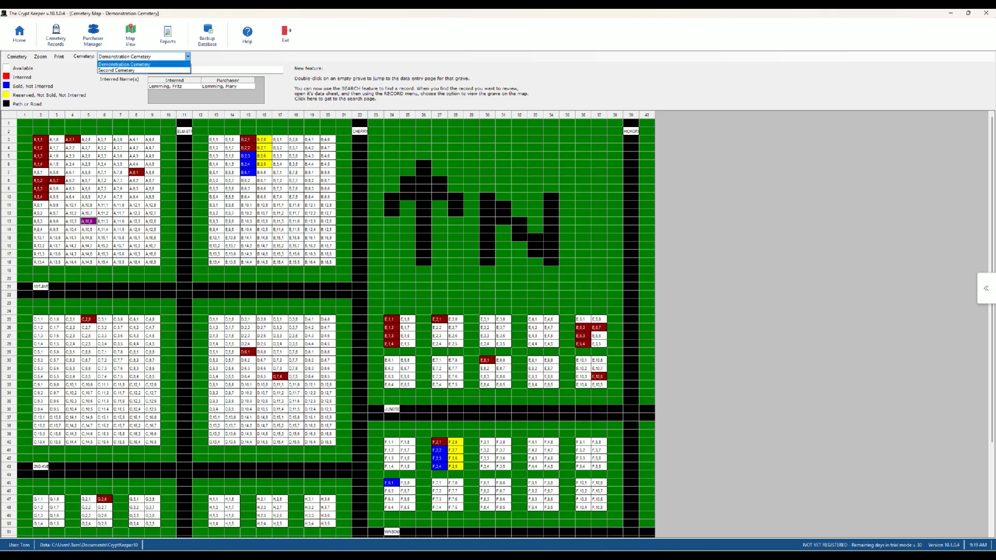
left_click(117, 70)
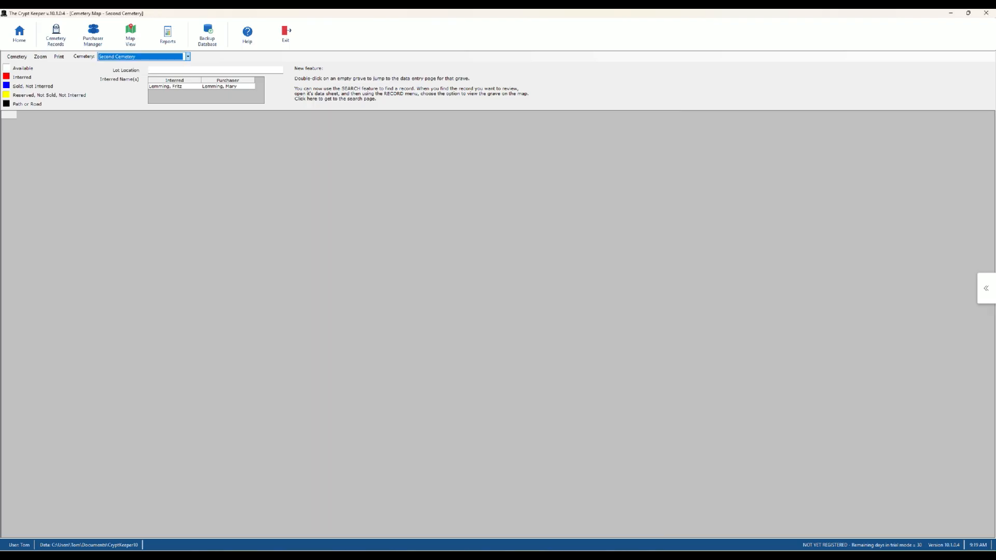
left_click(188, 56)
left_click(124, 64)
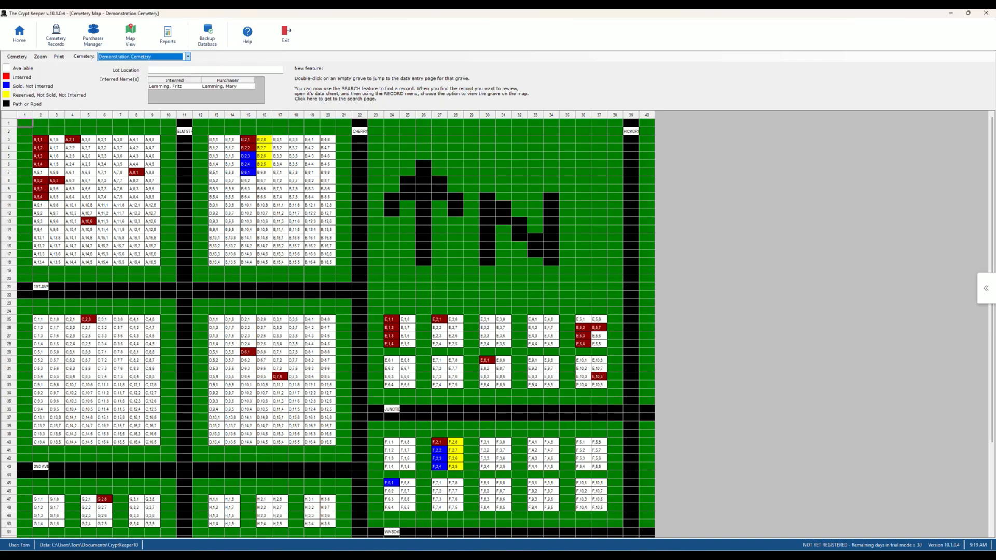
left_click(19, 34)
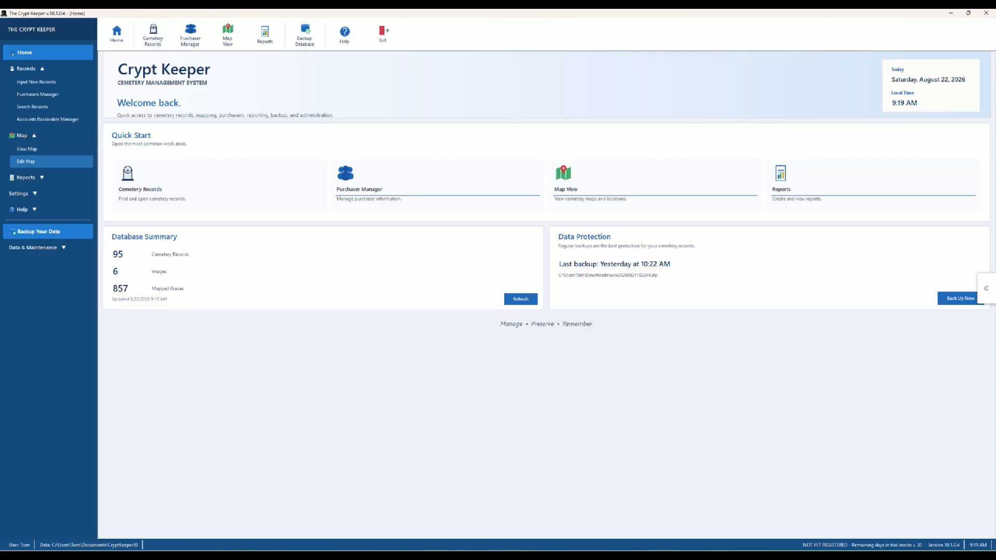
- Load the empty 50-column Second Cemetery grid in the Map Editor and select the section field
left_click(26, 161)
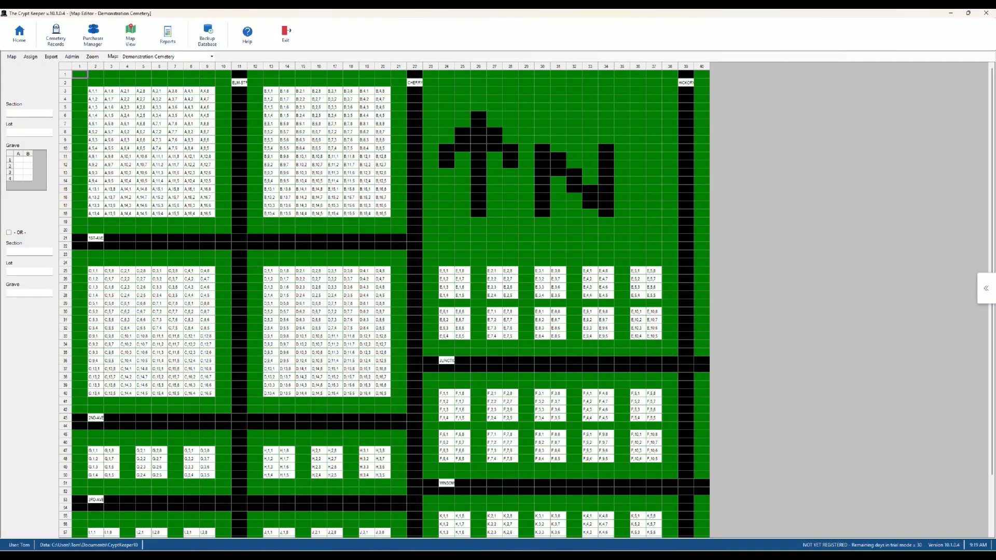
left_click(211, 56)
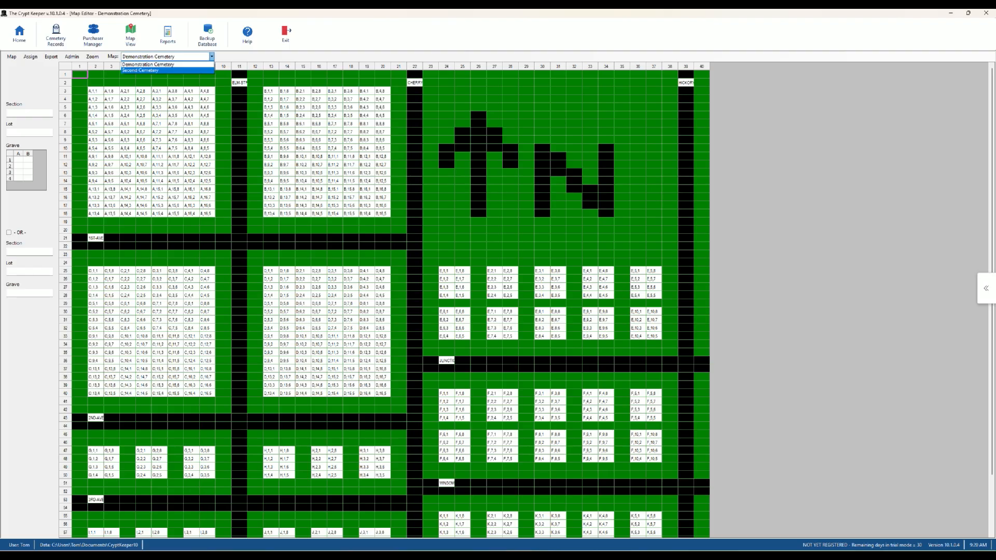
left_click(140, 71)
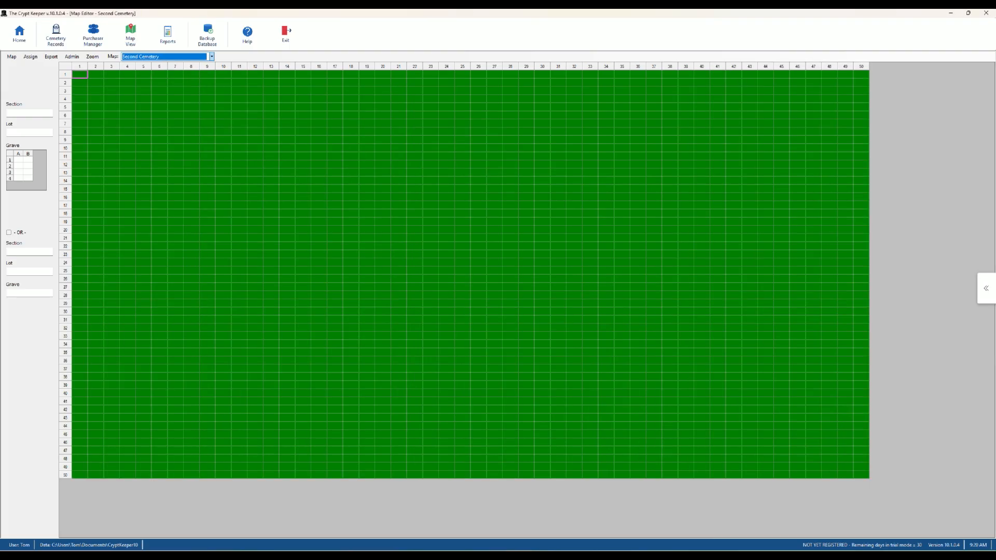
left_click(29, 113)
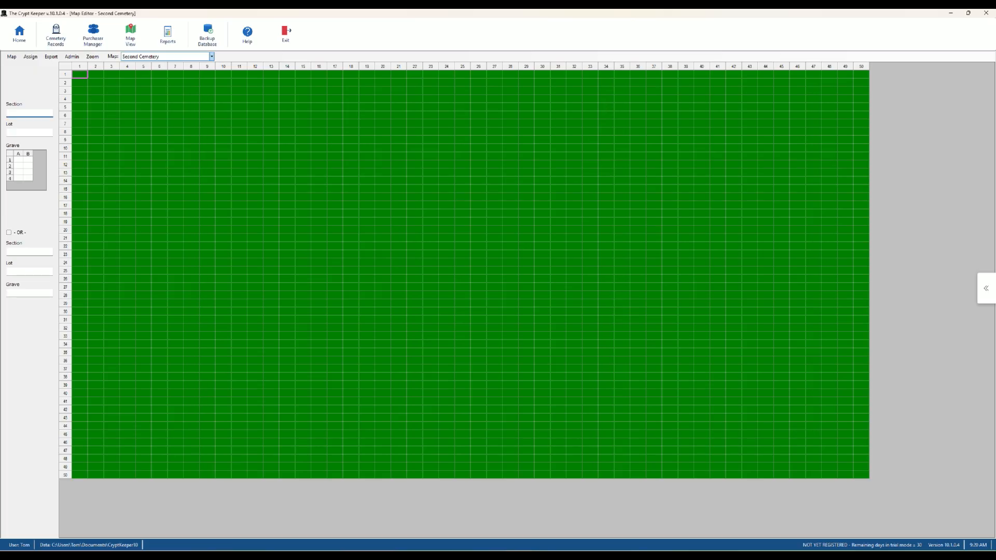
- Enter Section A, Lot 1 with grave numbers 1–8 in two columns
type("A")
key("Tab")
type("1")
key("Tab")
type("1")
key("Return")
type("2")
key("Return")
type("3")
key("Return")
type("4")
key("Up")
key("Up")
key("Up")
key("Right")
type("5")
key("Return")
type("6")
key("Return")
type("7")
key("Return")
type("8")
- Place lot A,1 at row 2, column 2 and lot A,2 at columns 5–6
left_click(96, 82)
left_click(31, 57)
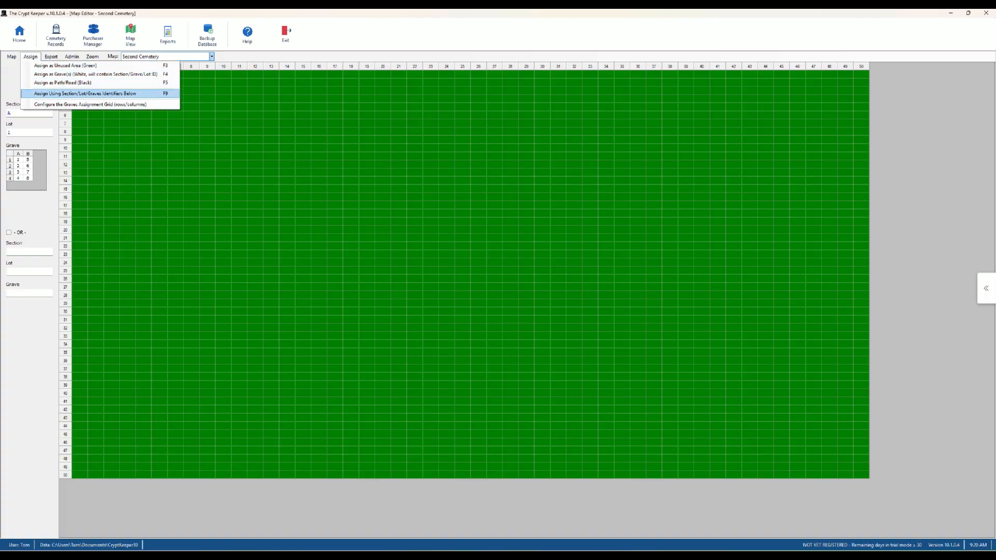
key("Return")
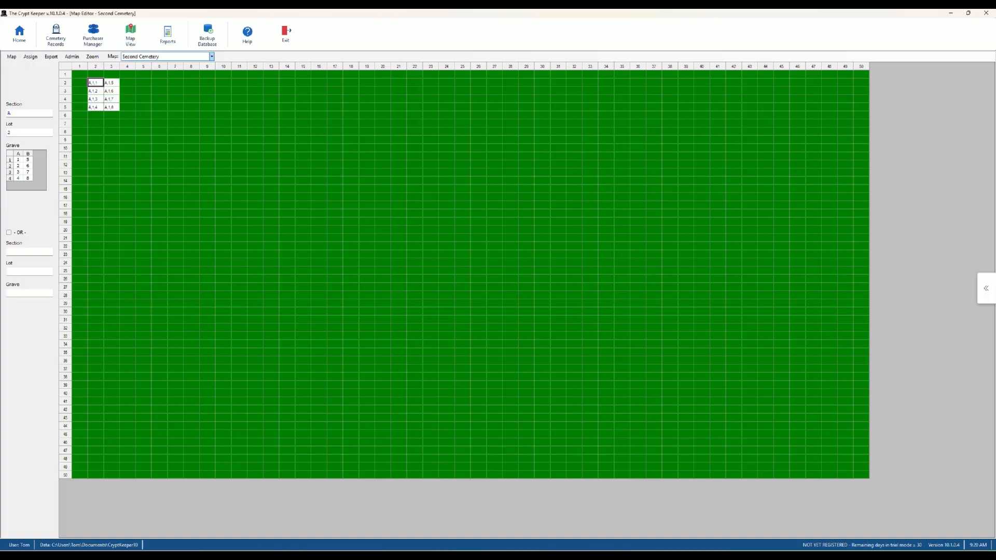
left_click(21, 133)
left_click(144, 82)
key("alt+a")
key("Down")
key("Down")
key("Down")
key("Down")
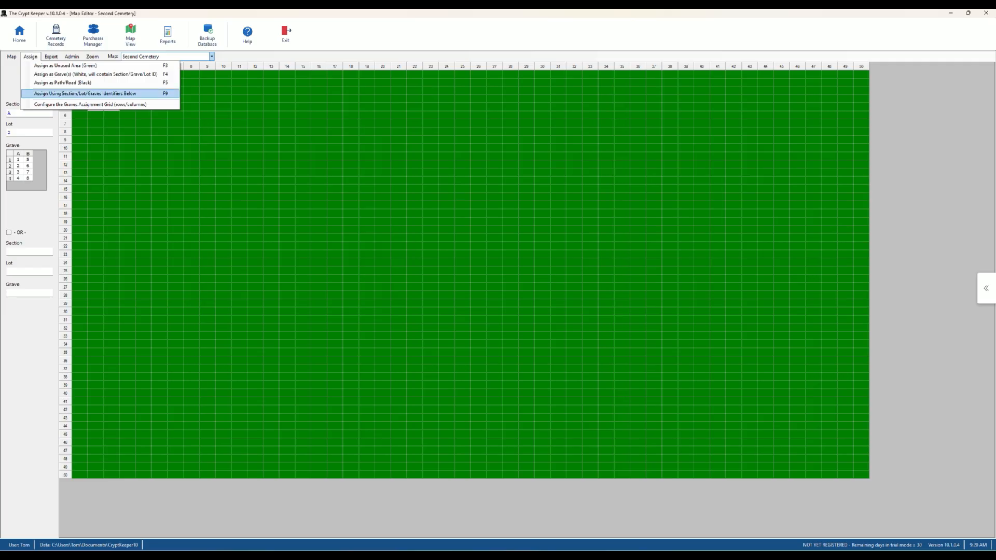
key("Return")
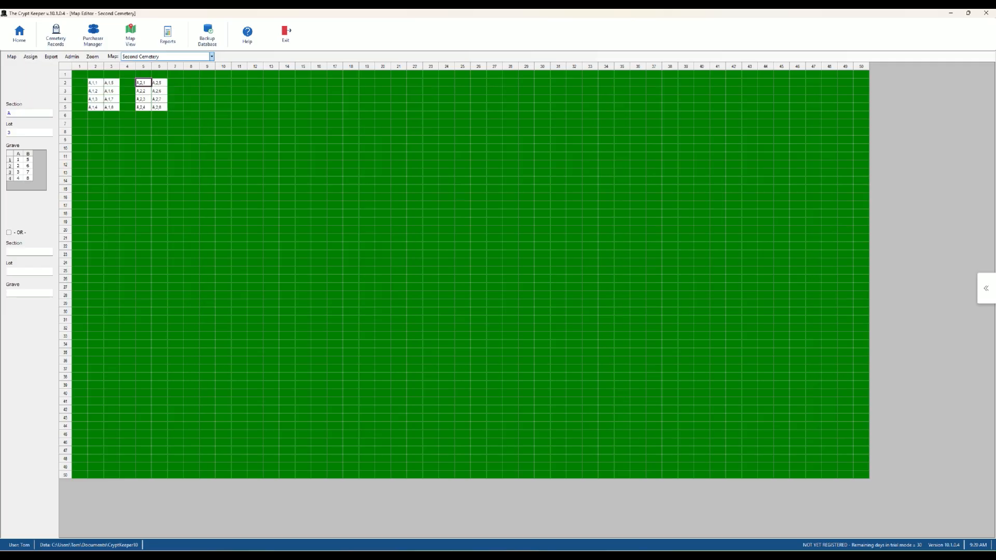
- Place lots A,3 to A,7 in row 2 at columns 8, 11, 14, 17 and 20
left_click(191, 82)
key("ctrl+a")
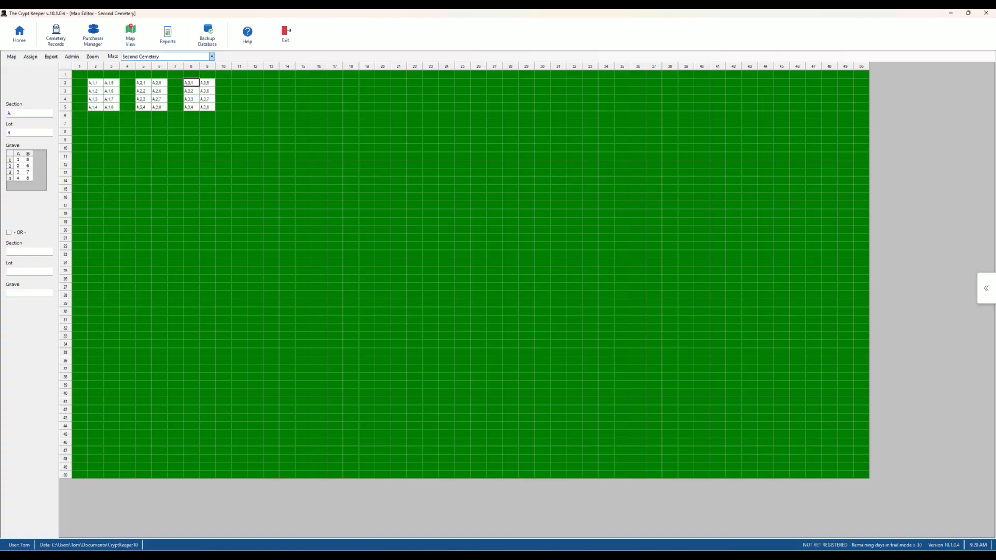
key("Right")
key("Right")
key("Right")
key("ctrl+a")
key("Right")
key("Right")
key("Right")
key("ctrl+a")
key("Right")
key("Right")
key("Right")
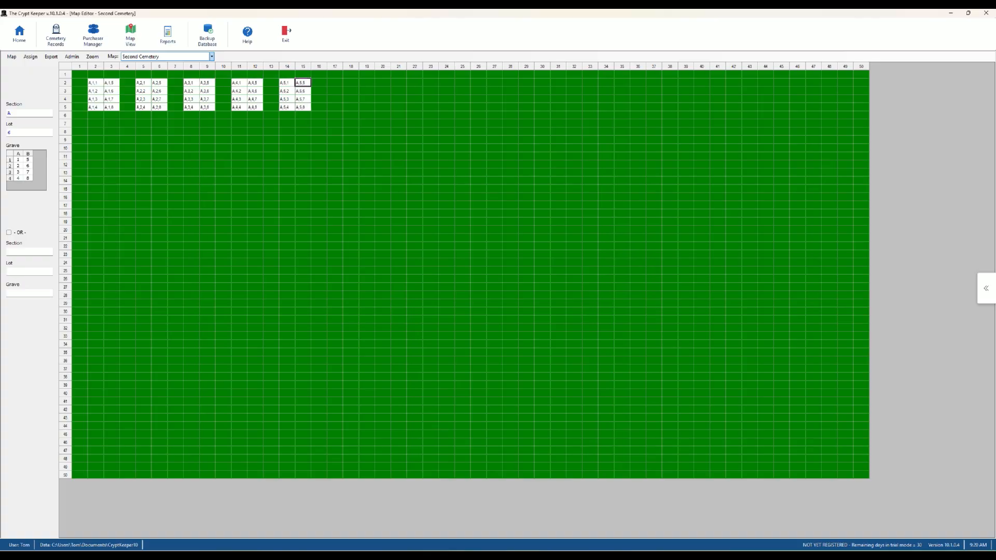
key("ctrl+a")
key("Right")
key("Right")
key("Right")
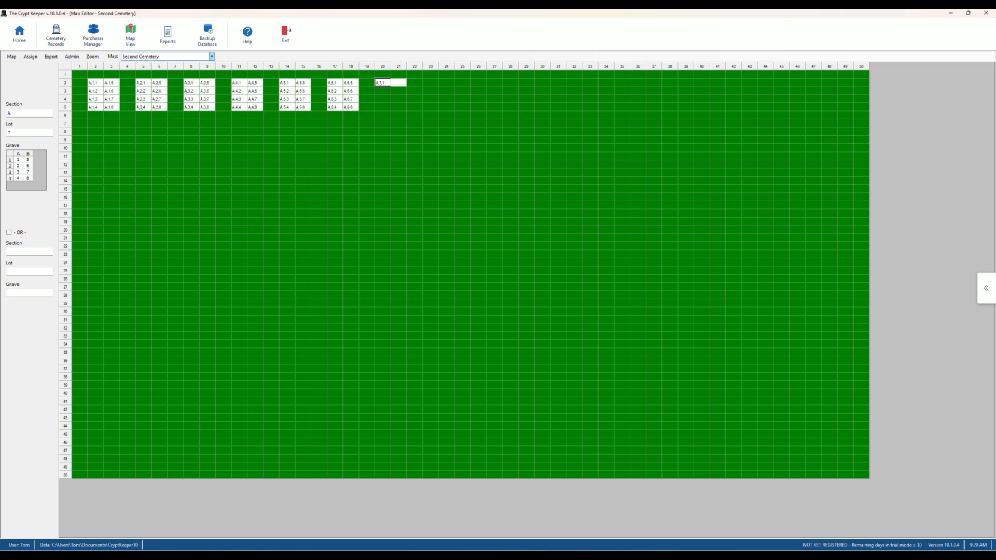
key("ctrl+a")
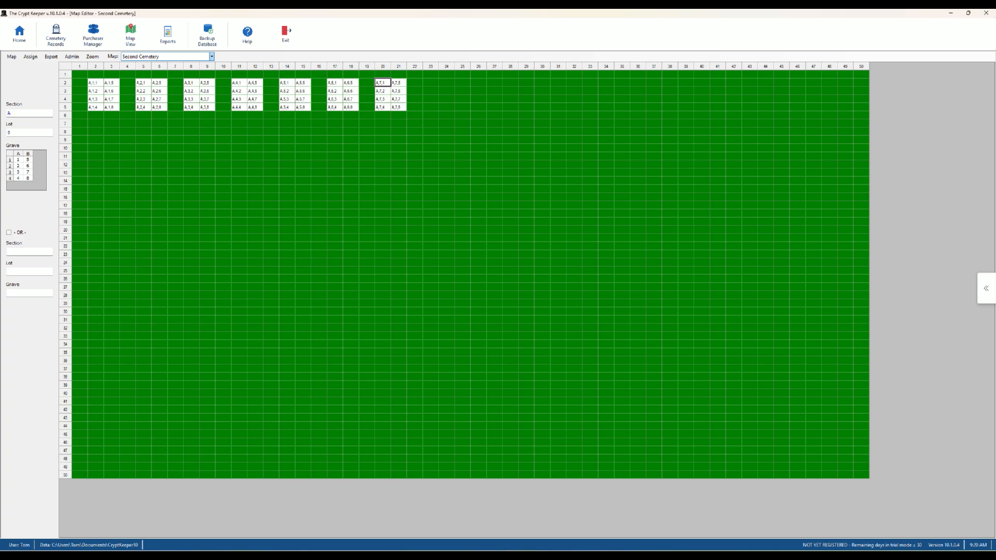
left_click(79, 124)
- Turn rows 7–8 across the full map width into a black road
left_click_drag(80, 123, 861, 132)
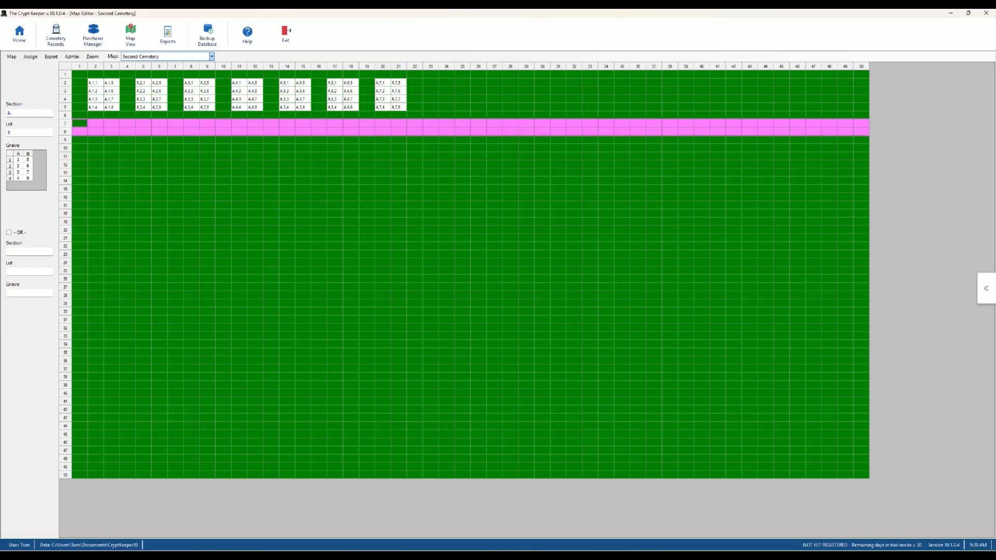
left_click(30, 56)
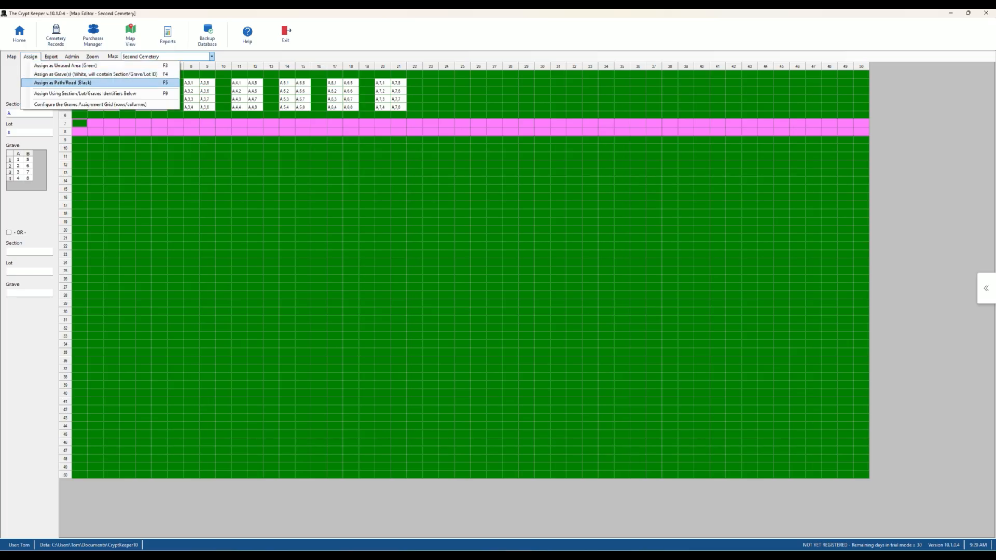
left_click(63, 83)
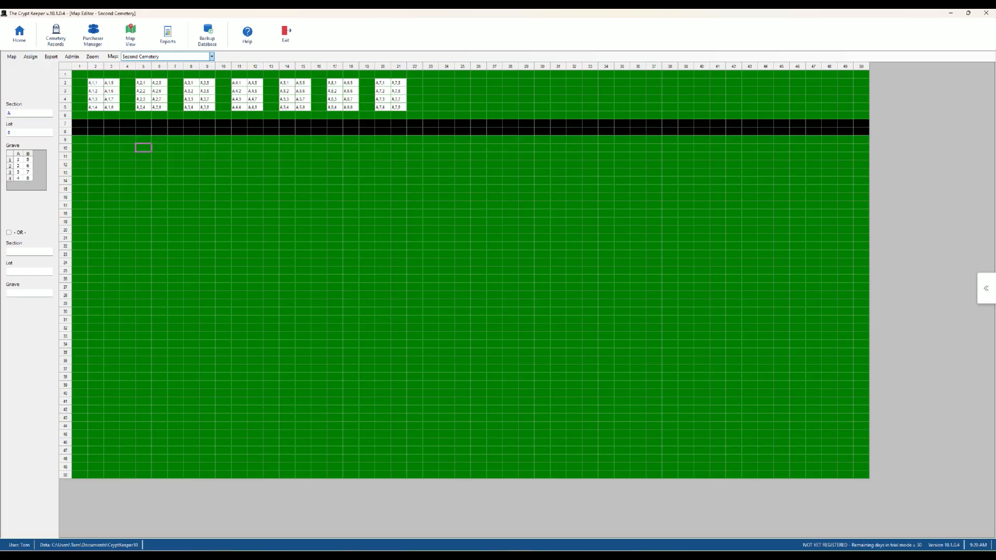
- Turn all of column 23 into a black road from top to bottom
left_click_drag(430, 74, 430, 474)
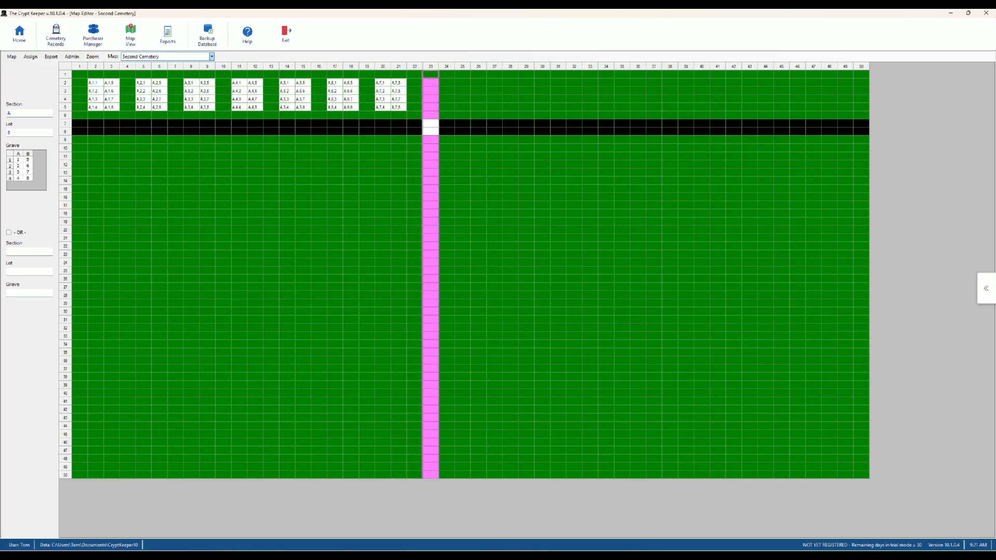
left_click(30, 57)
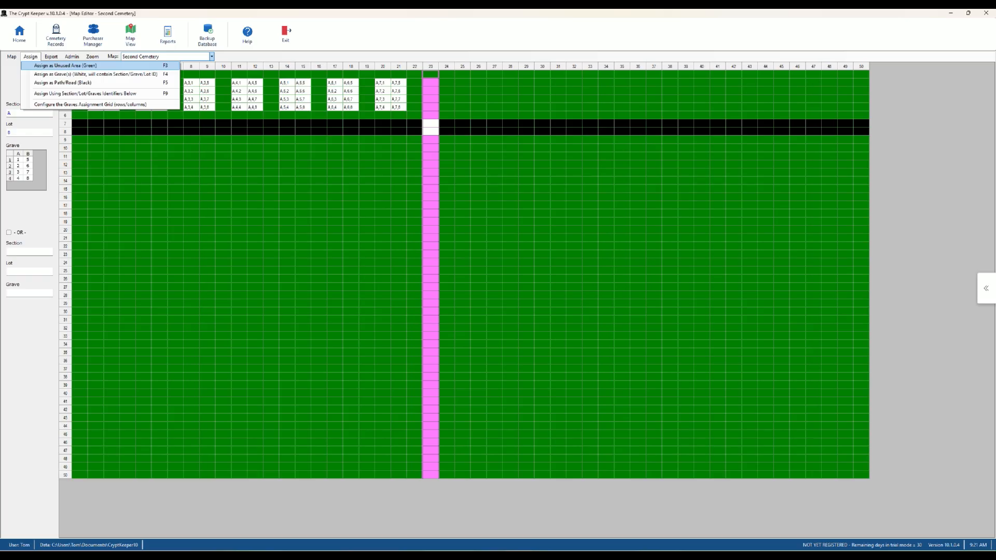
left_click(63, 82)
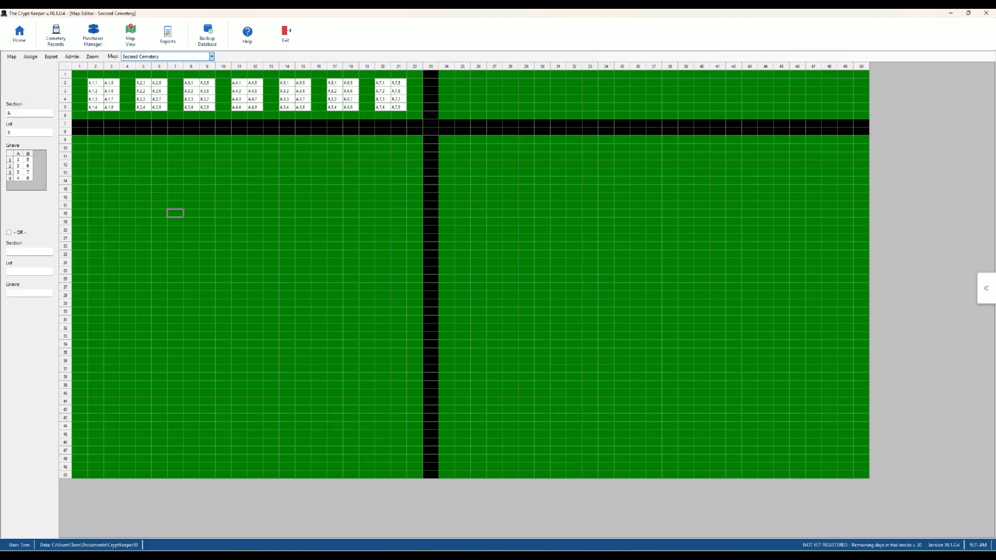
mouse_move(95, 148)
left_mouse_down()
mouse_move(112, 164)
mouse_move(95, 148)
left_mouse_up()
- Set Section B, Lot 1 and place lots B,1 to B,7 along row 10
left_click(21, 114)
type("B")
key("Tab")
type("1")
key("Tab")
double_click(96, 148)
double_click(144, 148)
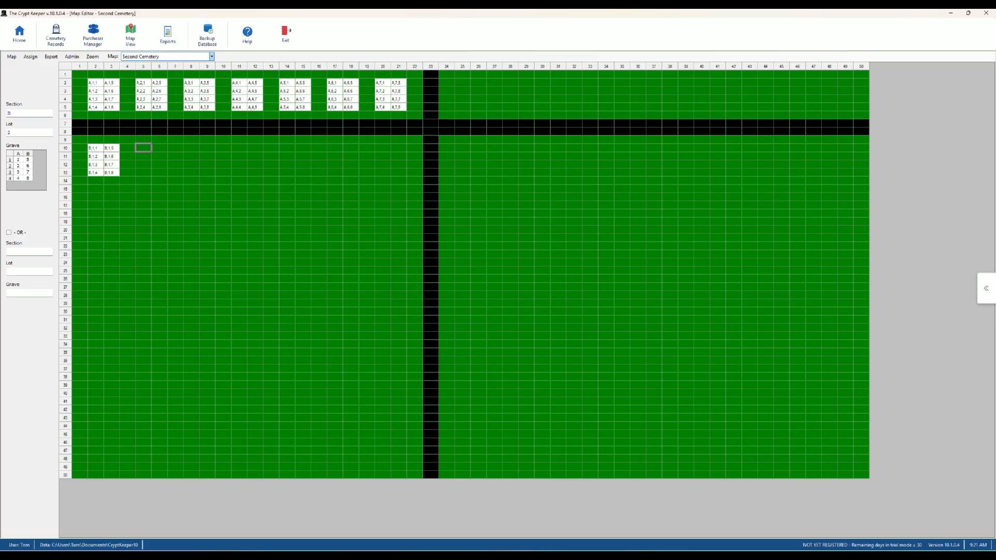
double_click(192, 148)
double_click(239, 148)
double_click(287, 148)
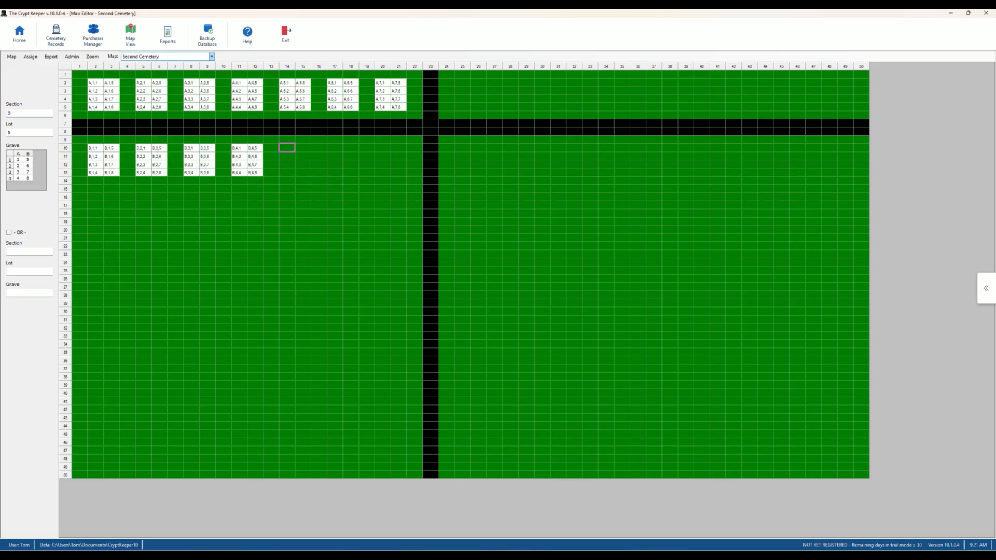
double_click(335, 148)
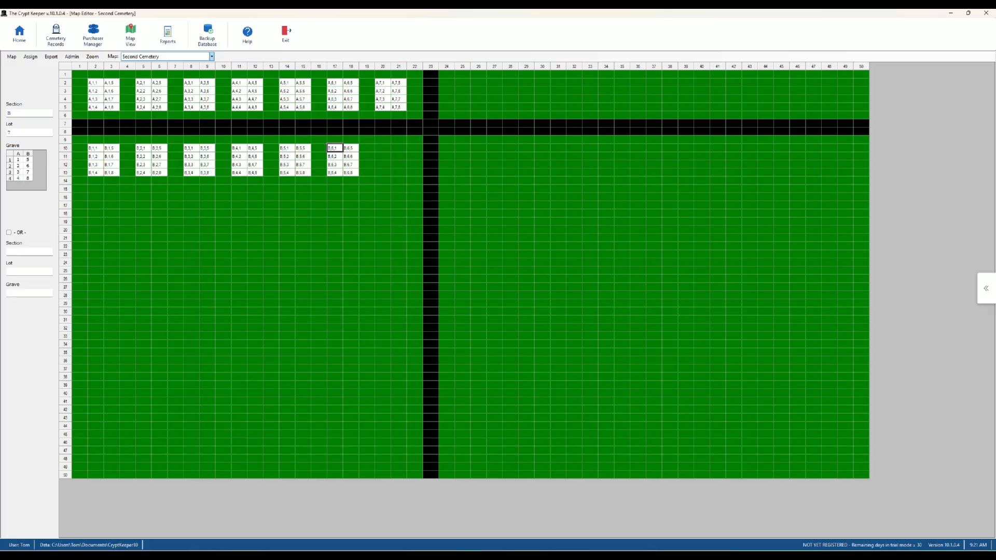
double_click(382, 148)
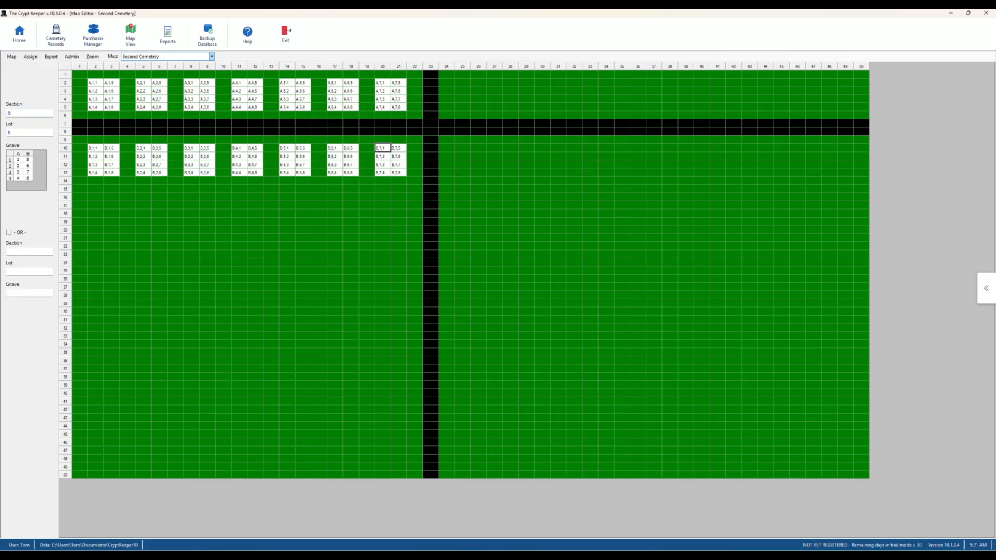
- Switch to Large zoom, place lots B,8 to B,13 along row 15, then return Home
left_click(92, 56)
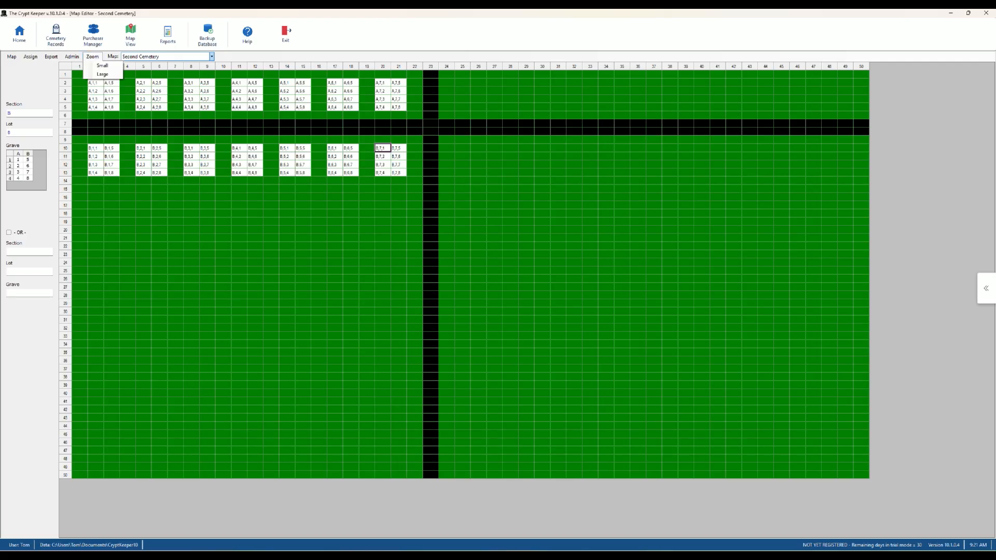
left_click(102, 75)
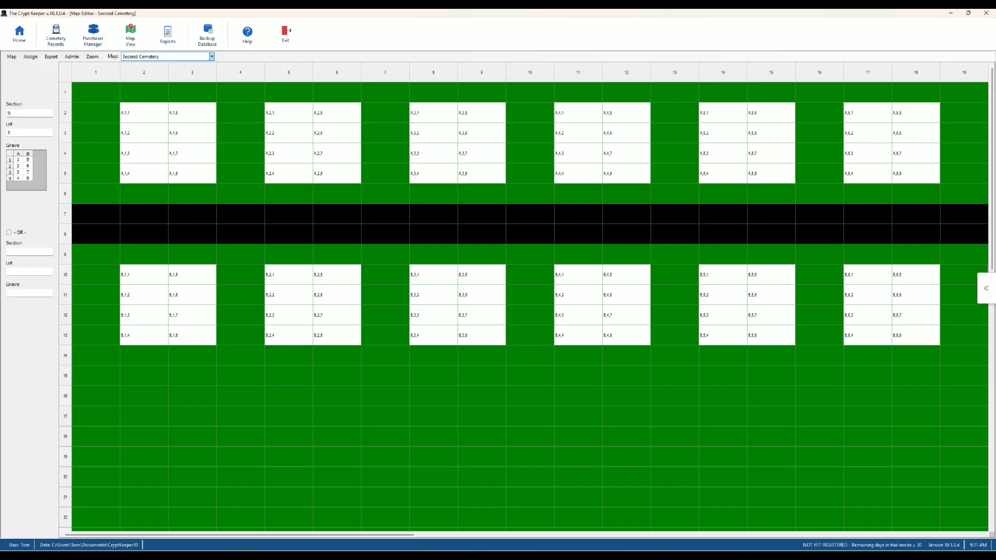
left_click(144, 375)
double_click(144, 375)
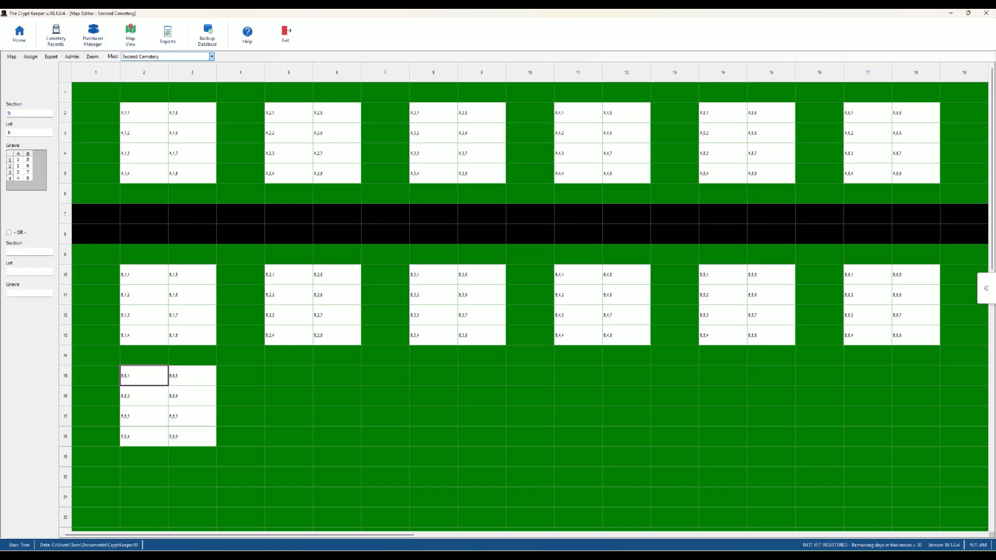
double_click(289, 376)
double_click(433, 376)
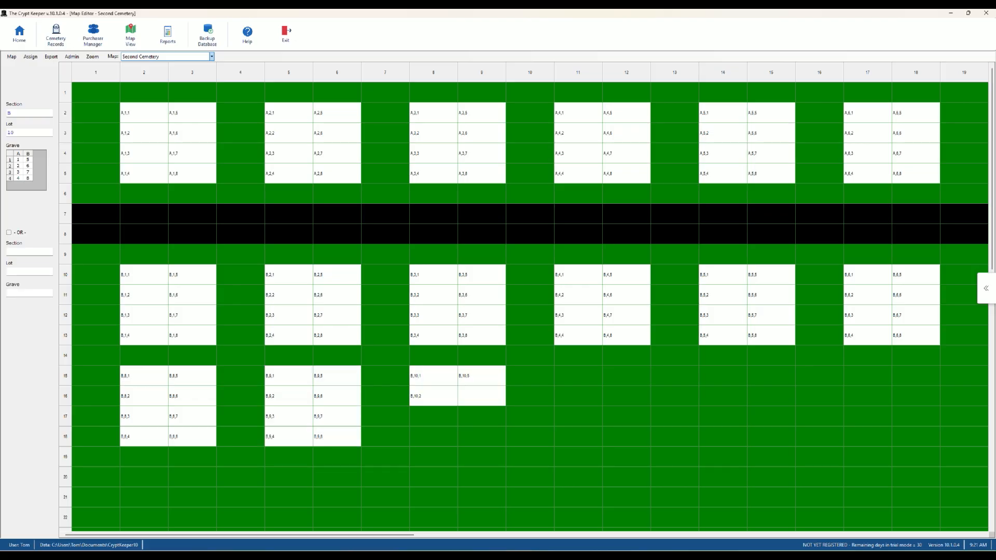
double_click(578, 376)
double_click(722, 376)
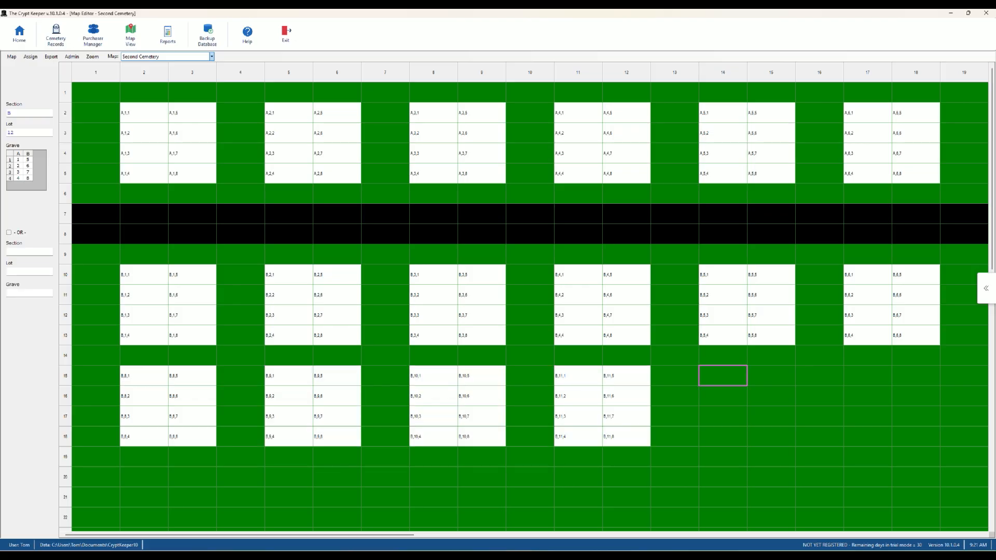
double_click(868, 376)
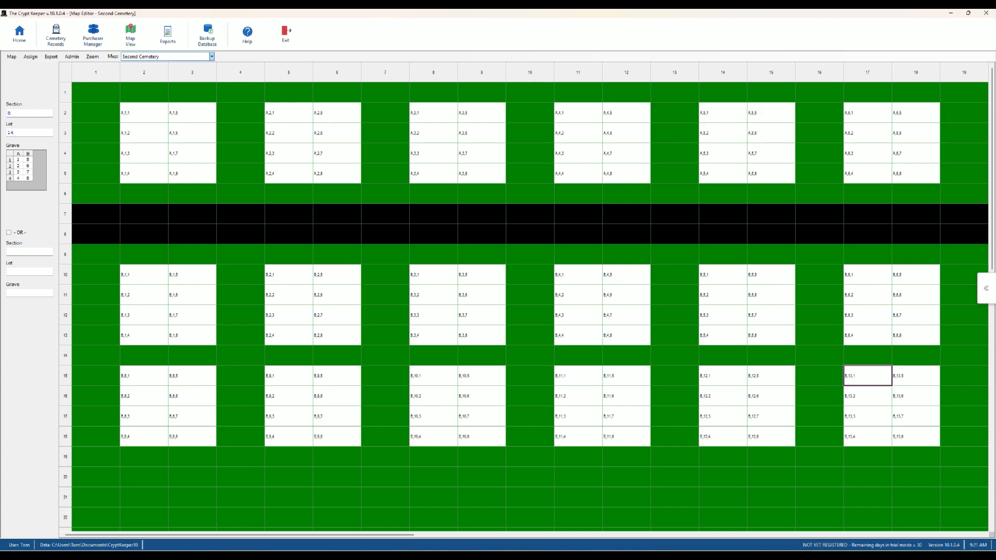
left_click(19, 34)
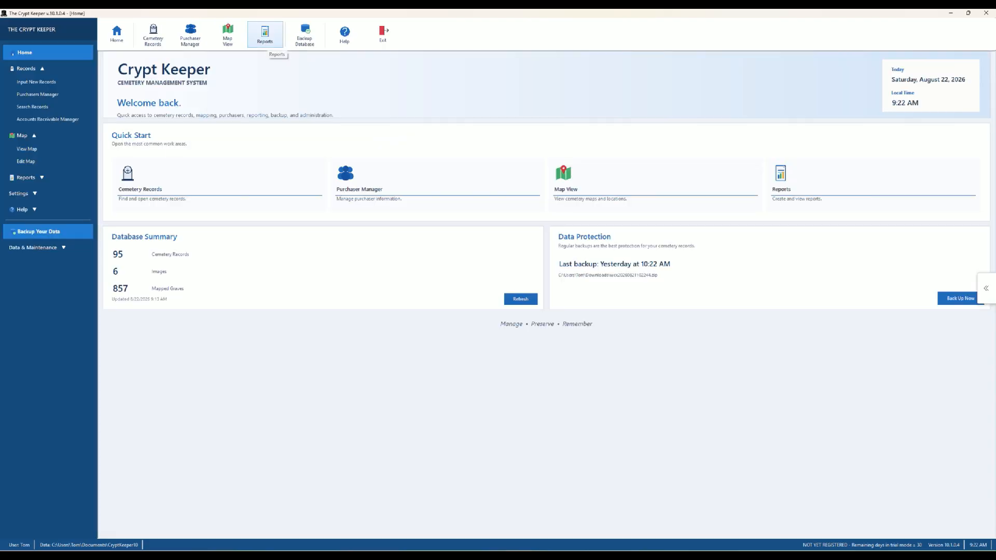
- Run the standard List Interred by Name report of 71 records, then go back to Reports
left_click(265, 35)
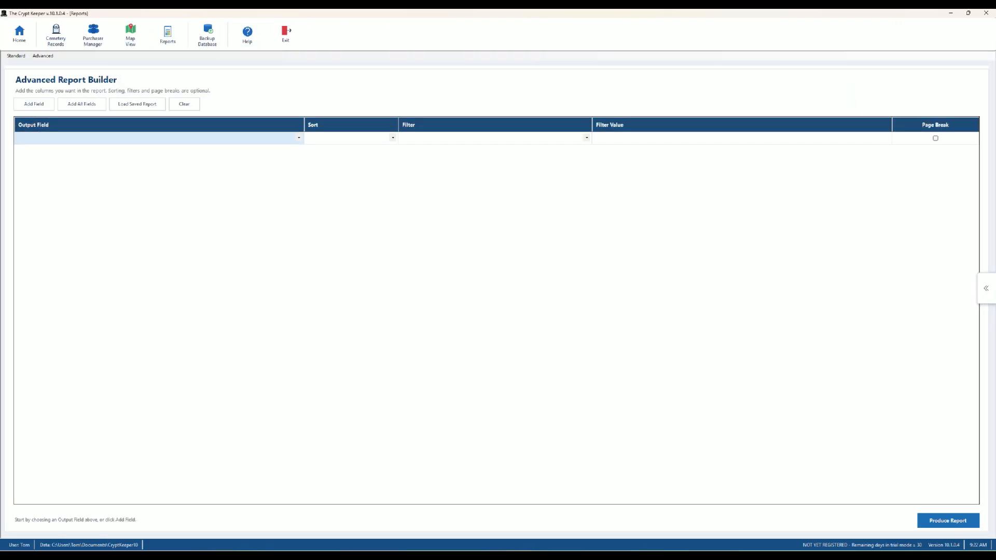
left_click(17, 56)
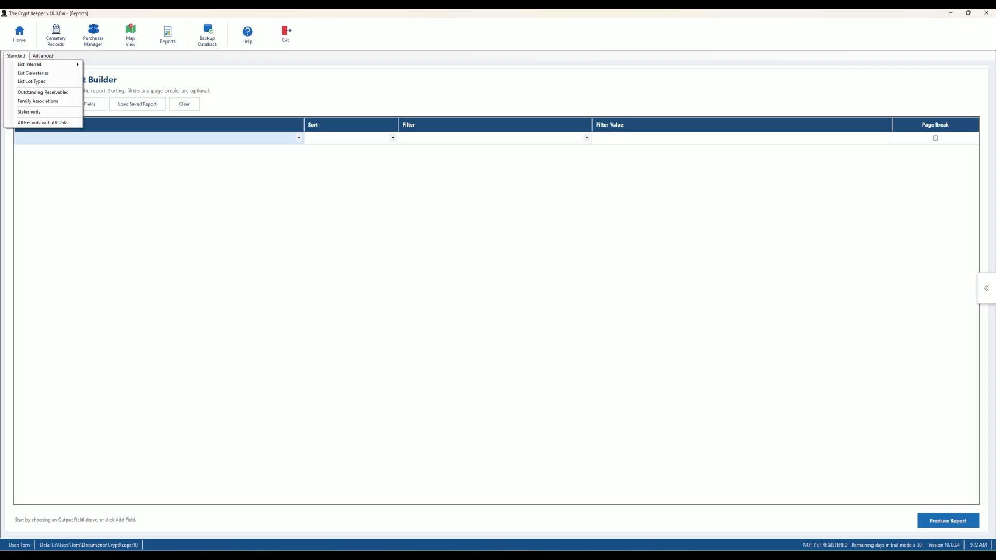
mouse_move(47, 64)
left_click(107, 74)
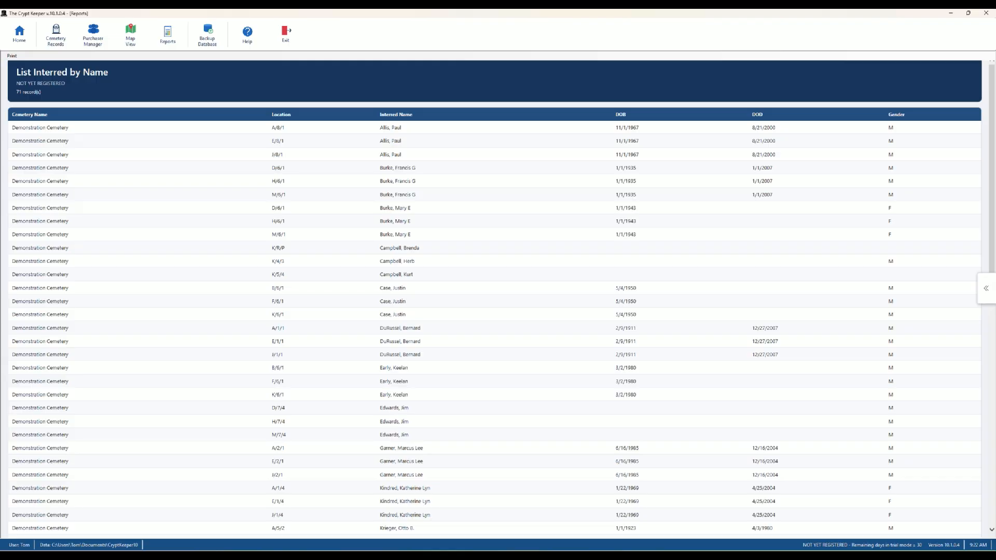
left_click(168, 37)
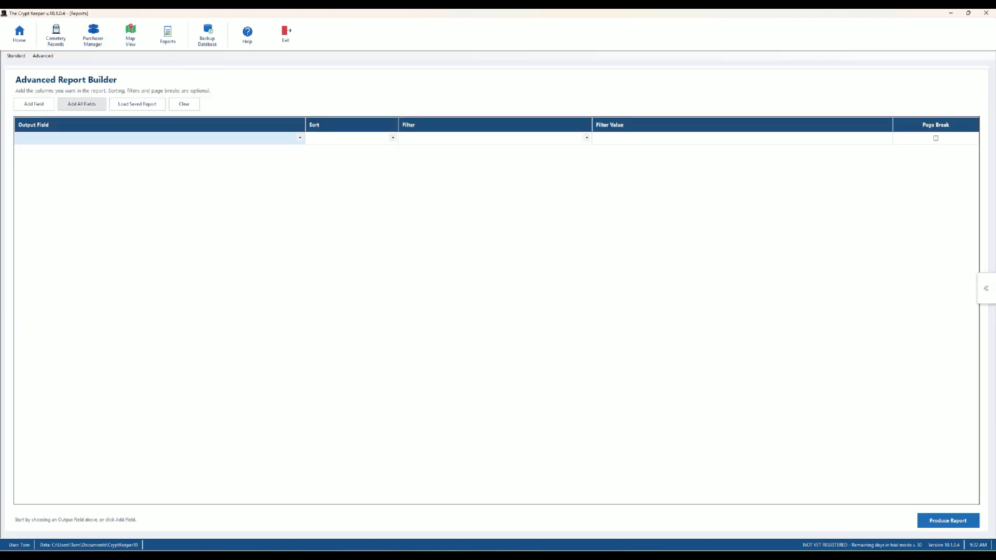
- Produce the All Records with All Data report, scroll across its columns, then return Home
left_click(16, 55)
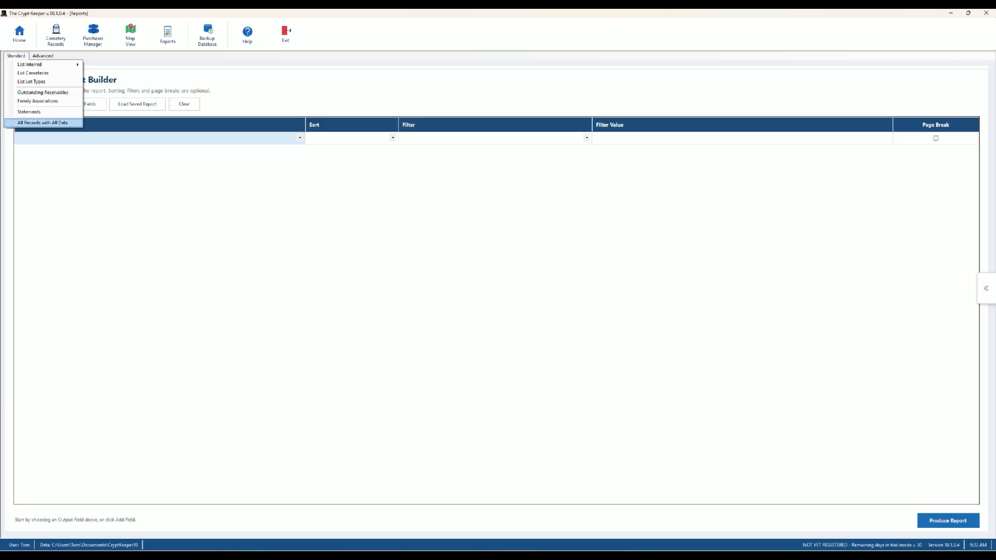
left_click(43, 123)
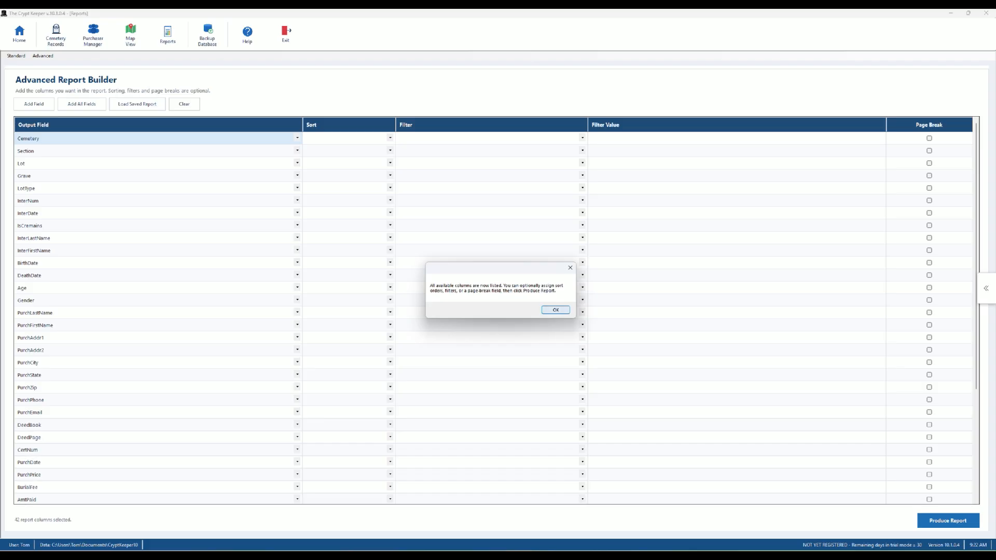
key("Return")
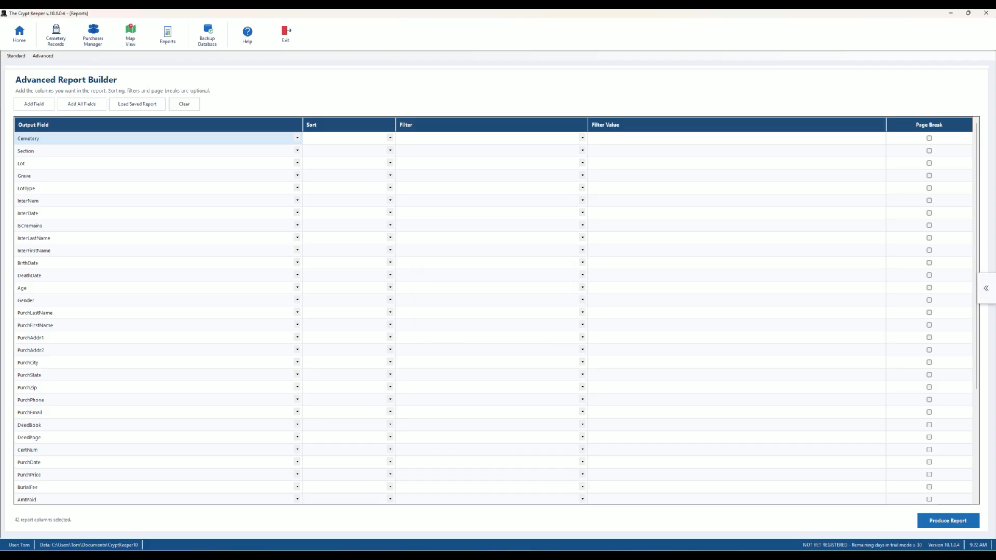
left_click(947, 520)
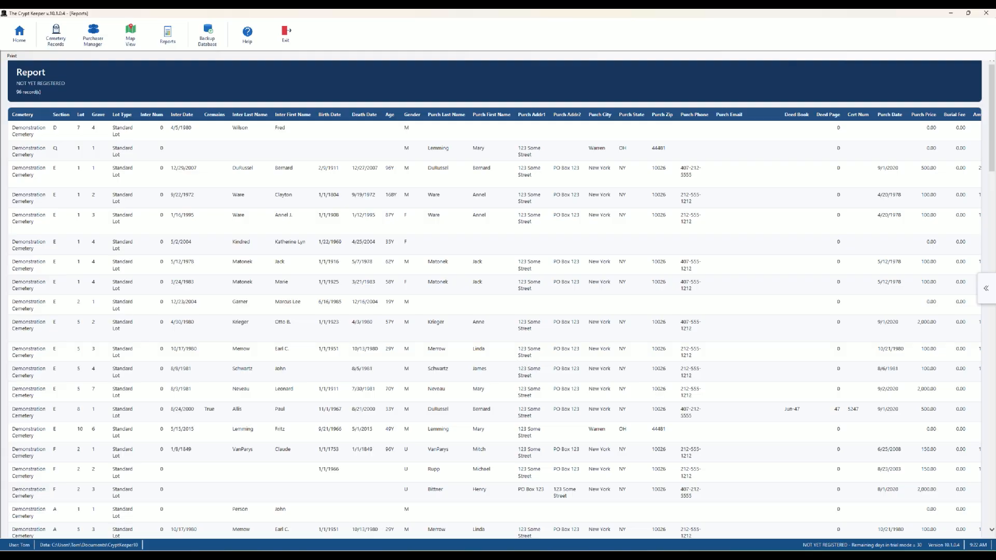
scroll(495, 326, "right", 10)
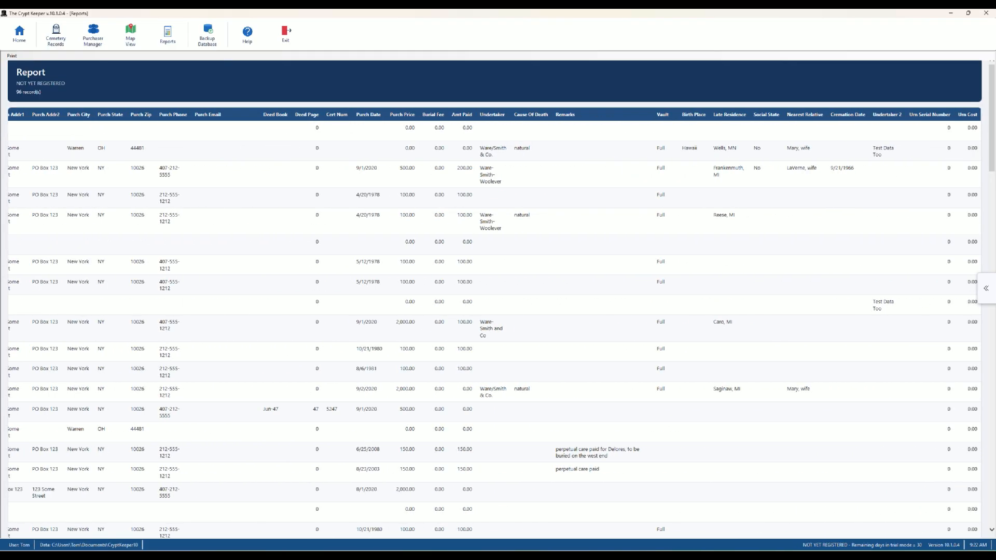
scroll(496, 325, "left", 10)
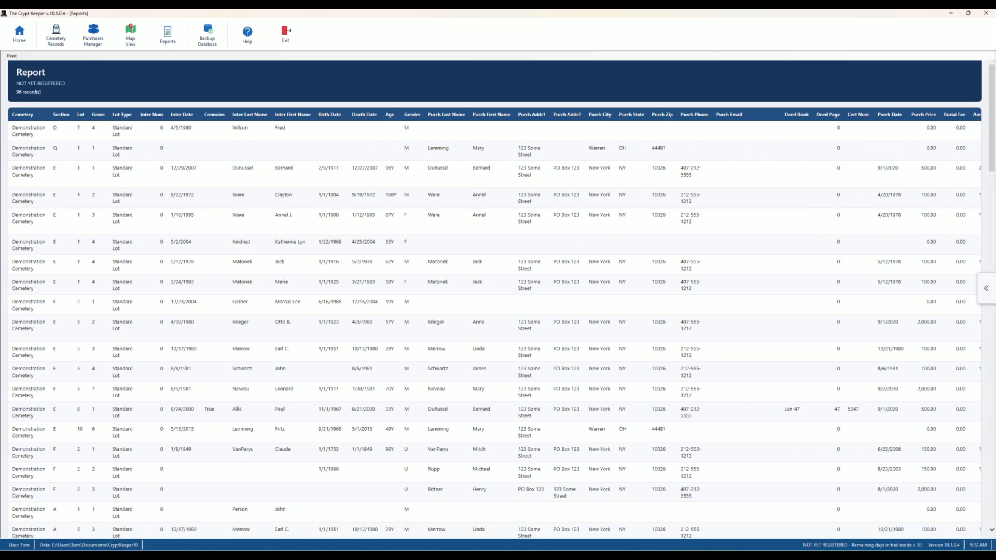
scroll(495, 324, "right", 10)
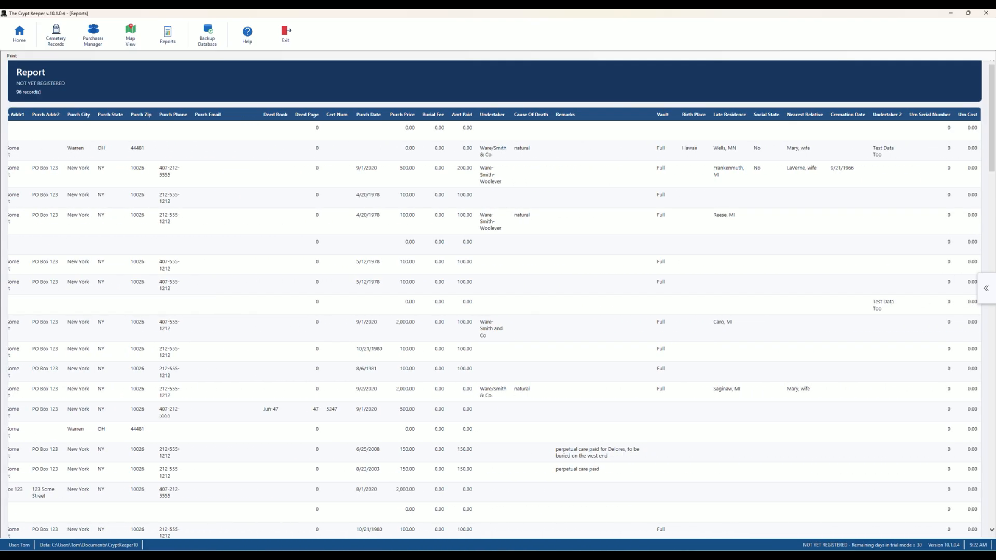
scroll(495, 325, "left", 10)
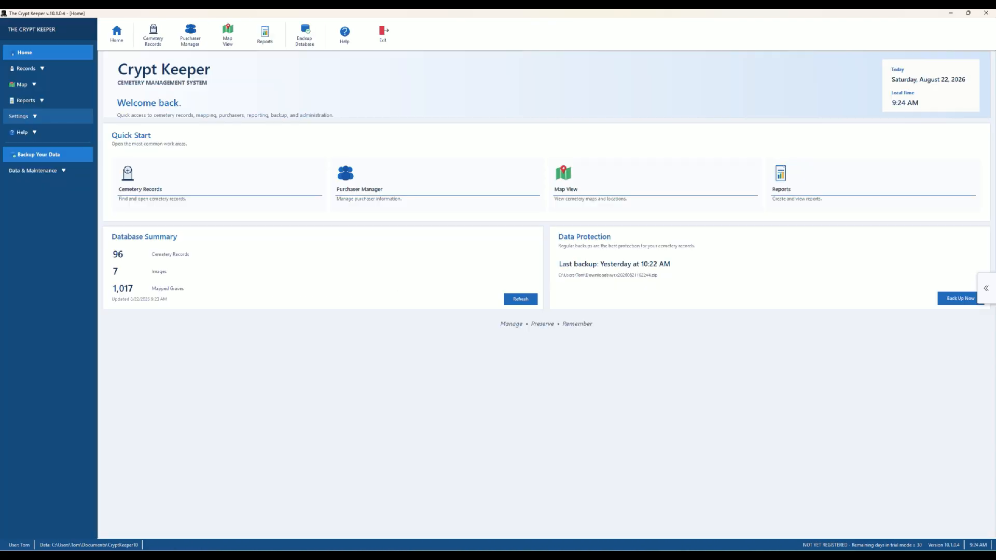
left_click(18, 116)
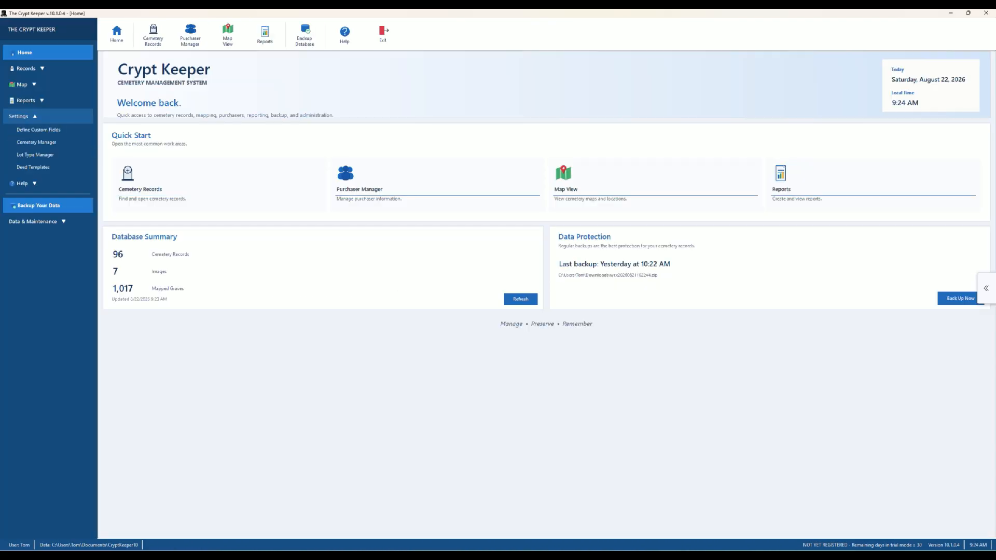
left_click(39, 129)
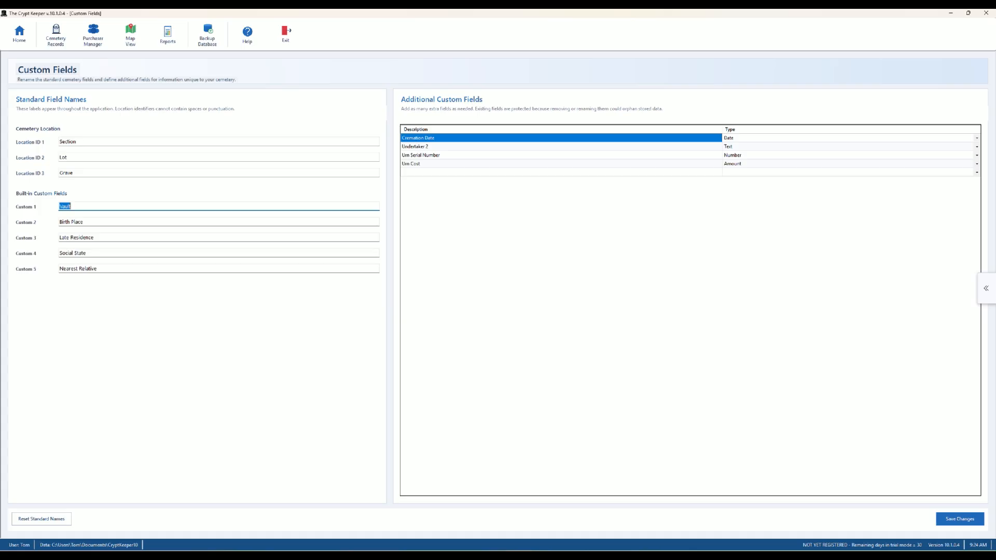
key("Tab")
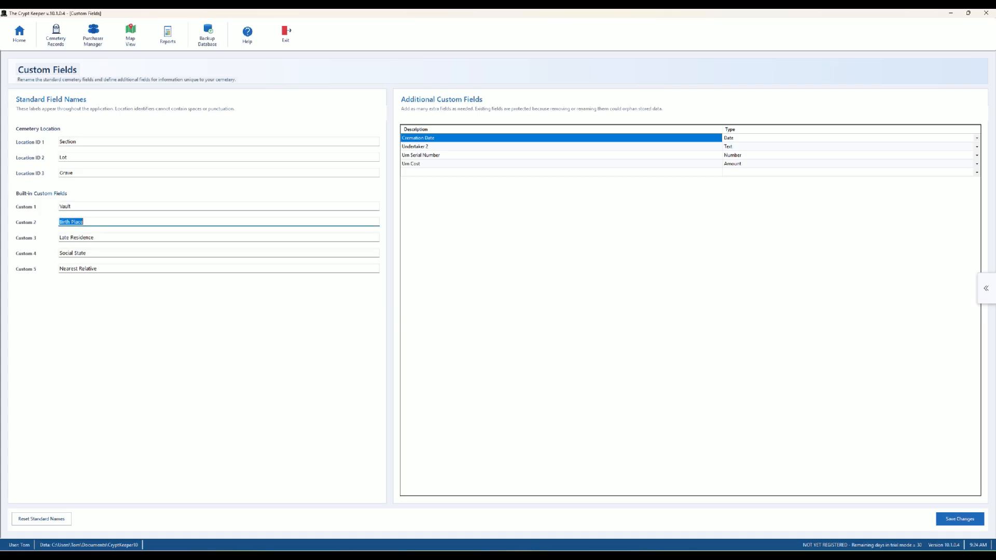
key("Tab")
key("Tab")
key("Tab")
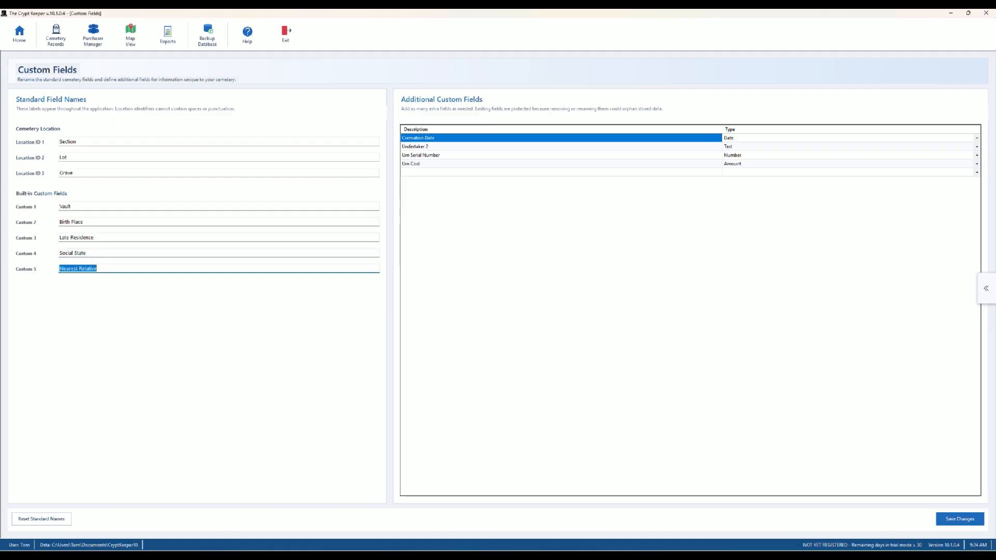
left_click(560, 172)
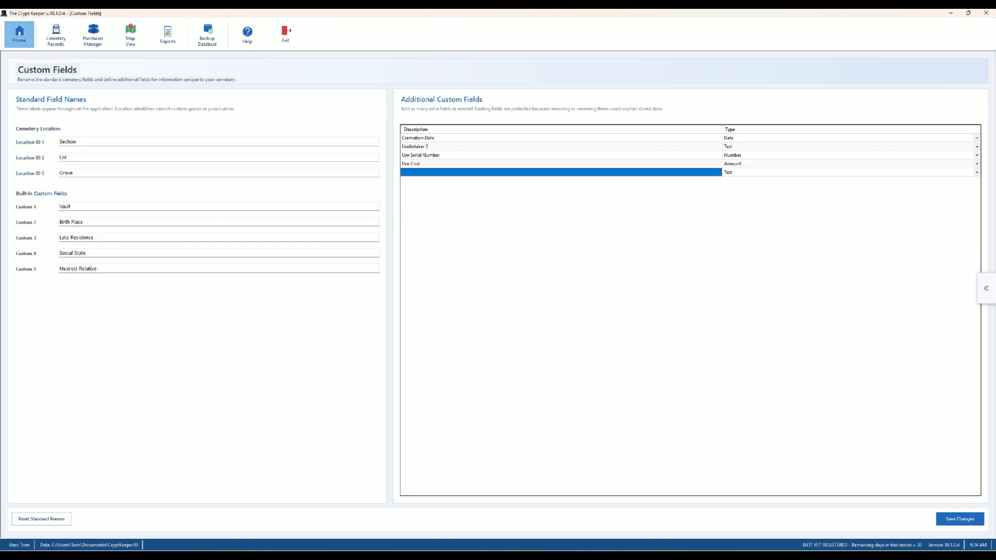
left_click(19, 34)
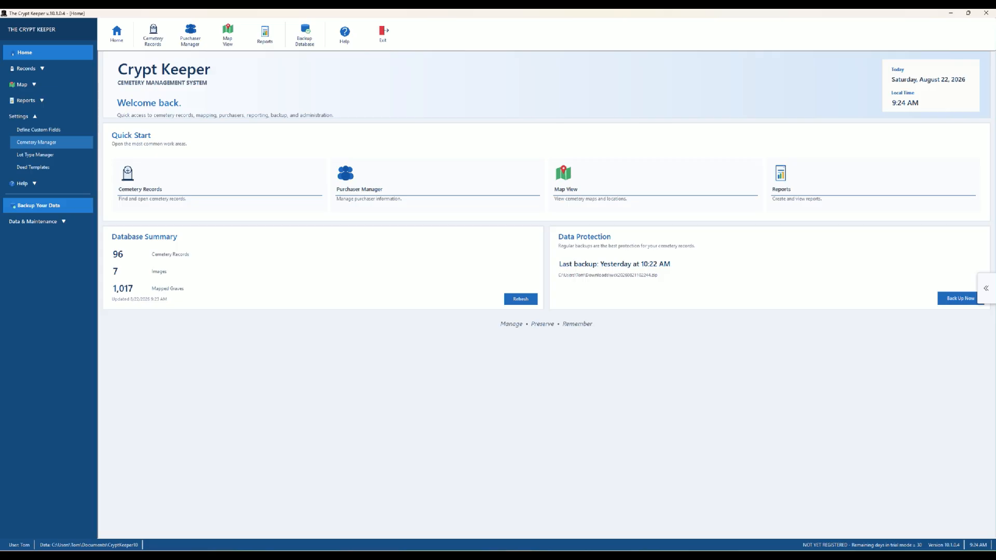
- View Second and Demonstration Cemetery details, then check the Standard Lot type (4x10, 2,000.00)
left_click(36, 142)
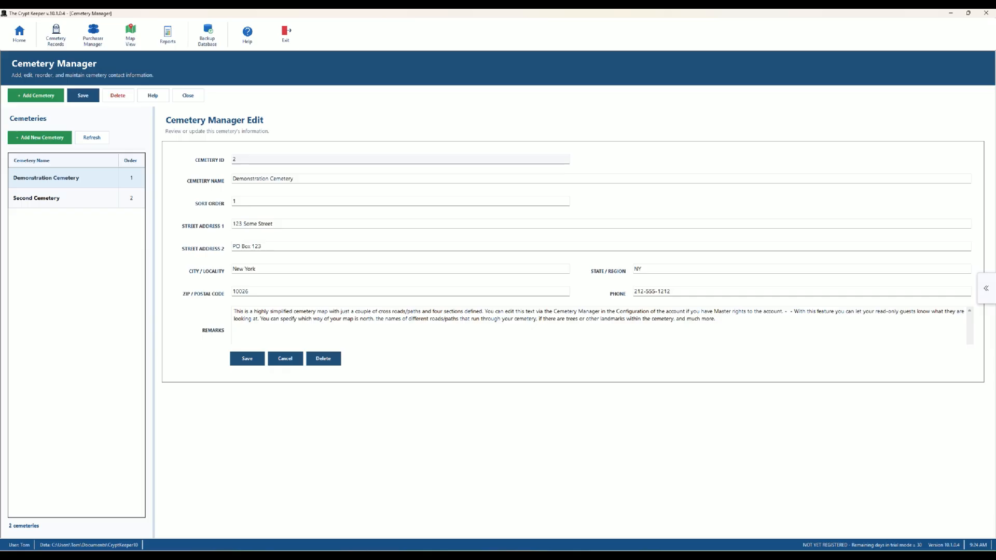
left_click(36, 198)
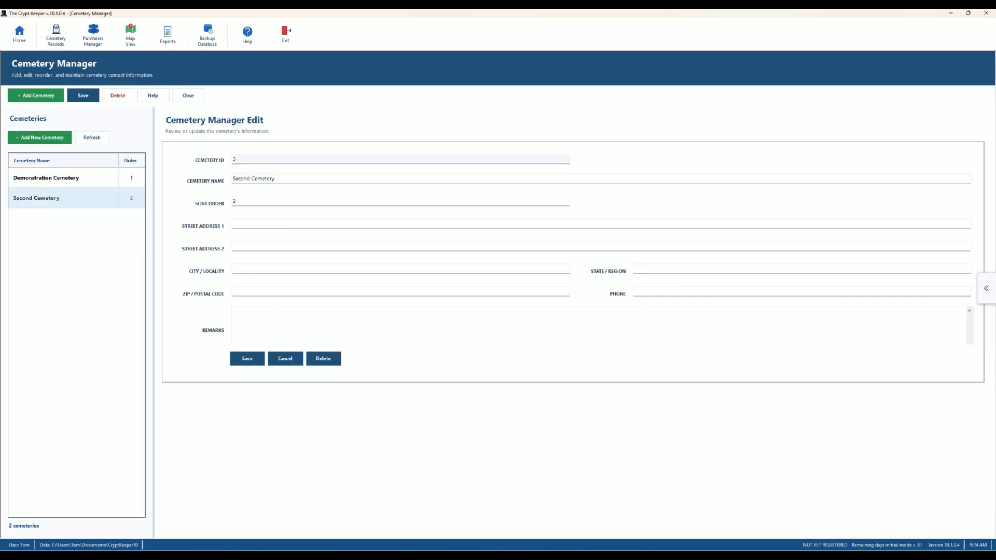
left_click(46, 178)
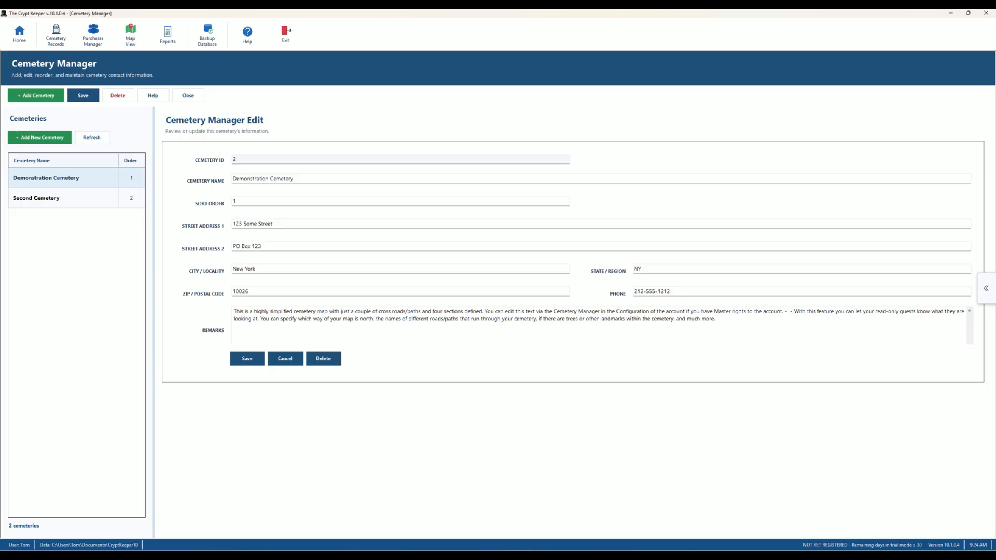
left_click(19, 34)
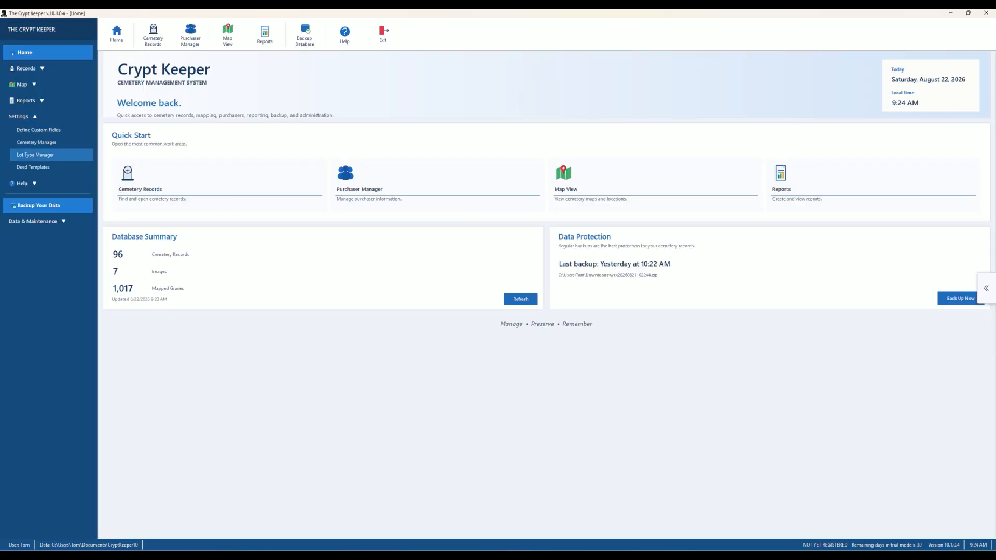
left_click(34, 155)
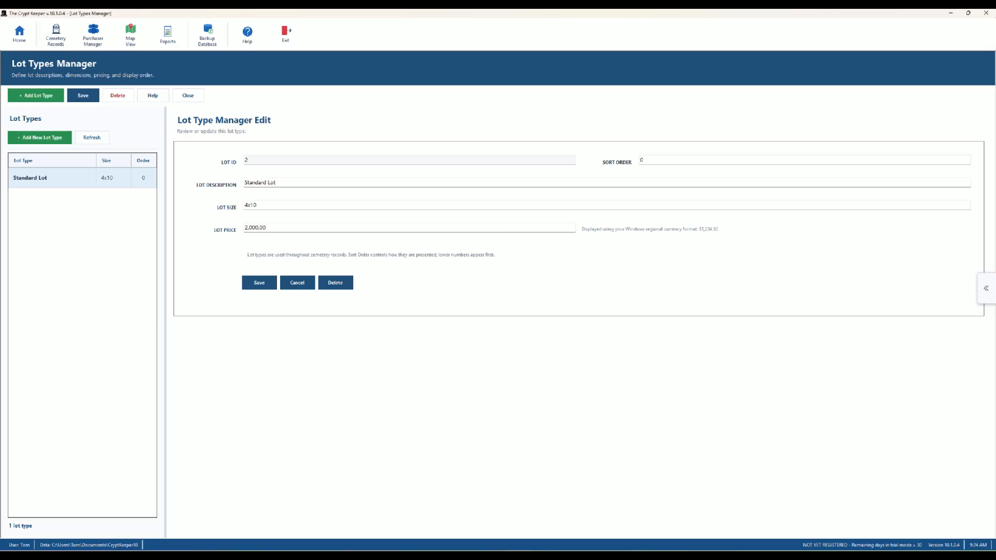
left_click(19, 34)
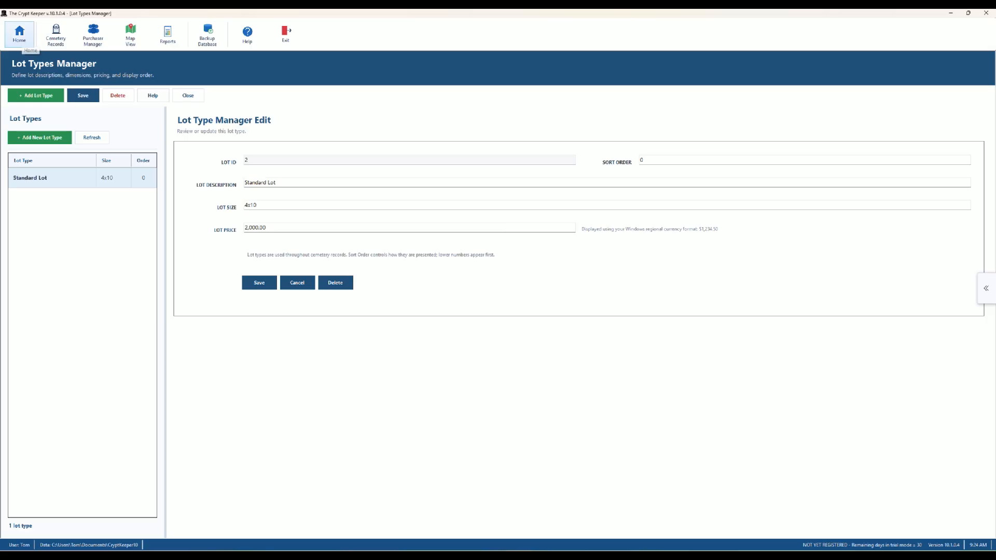
- Save the deed template in Settings > Deed Templates and confirm the save message
left_click(34, 167)
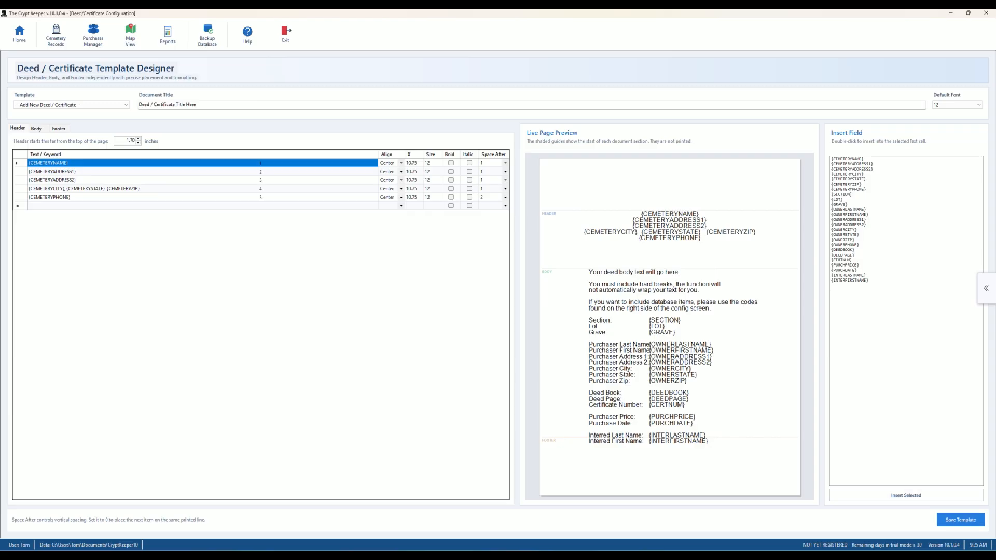
left_click(961, 519)
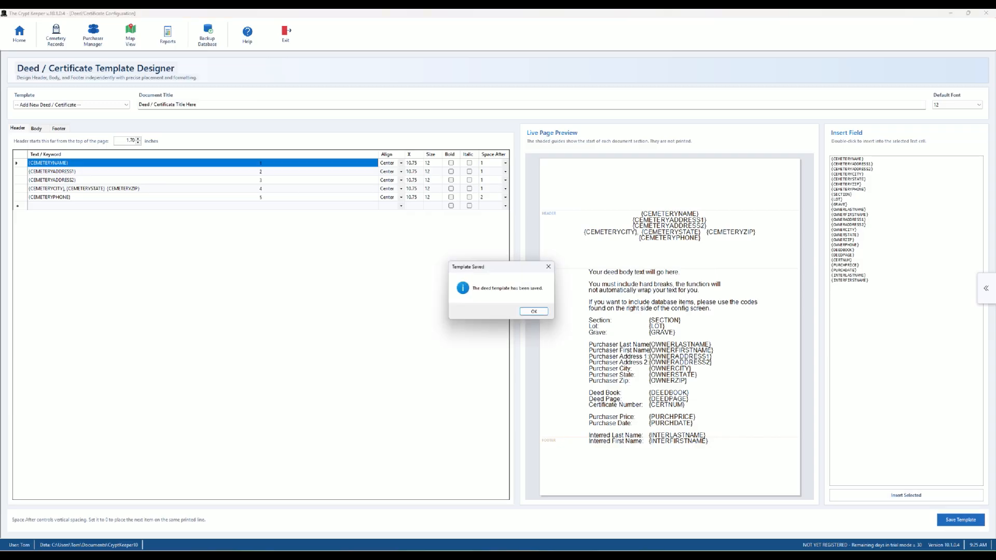
left_click(534, 312)
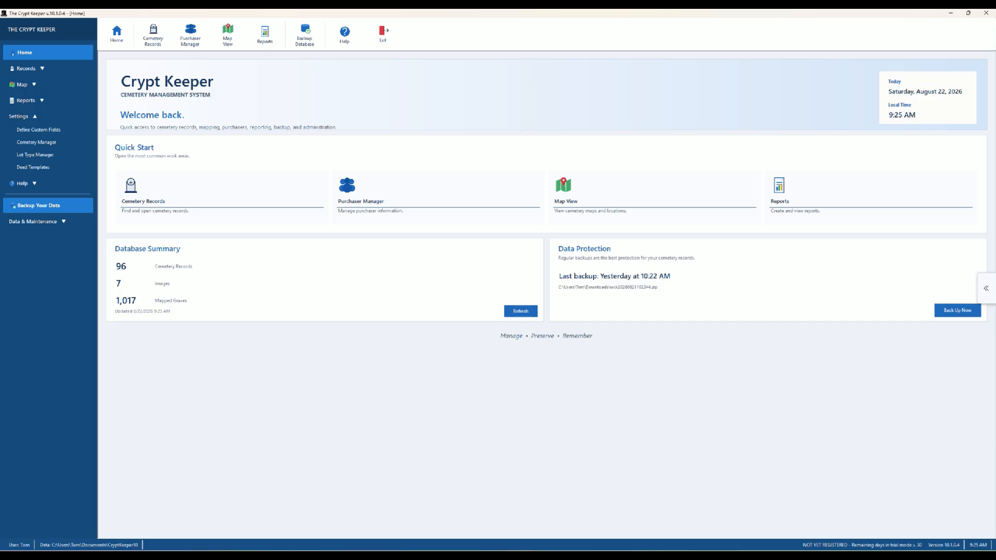
- Search cemetery records for the interred person's name and open the matching burial record
left_click(153, 34)
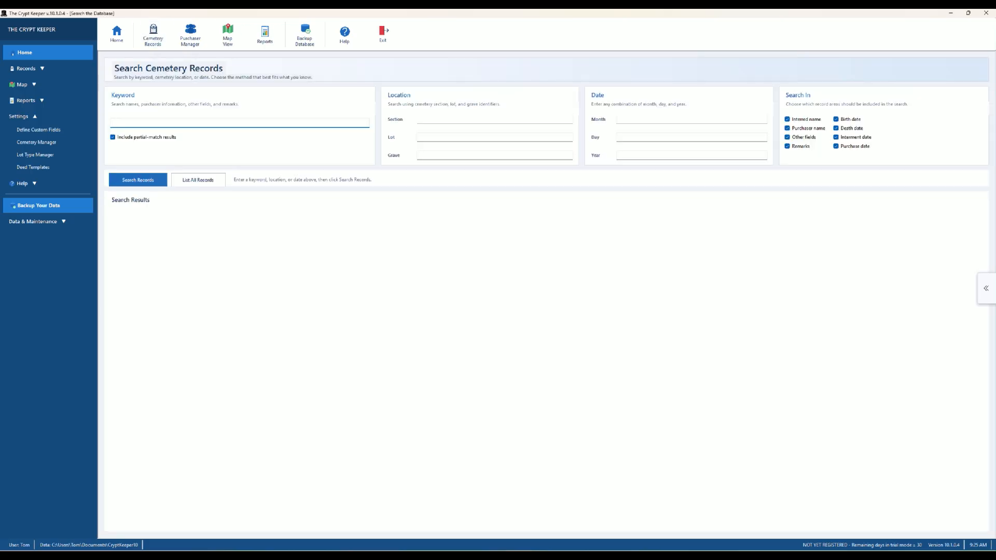
type("fritz")
left_click(138, 180)
left_click(121, 153)
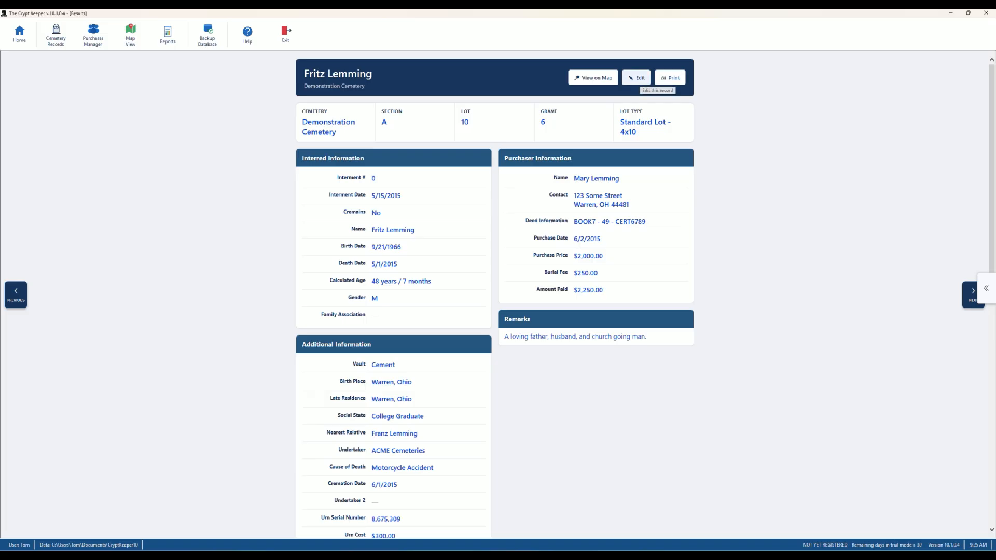
- Edit the record and generate a deed from the selected template via Billing > Generate Deed
left_click(638, 78)
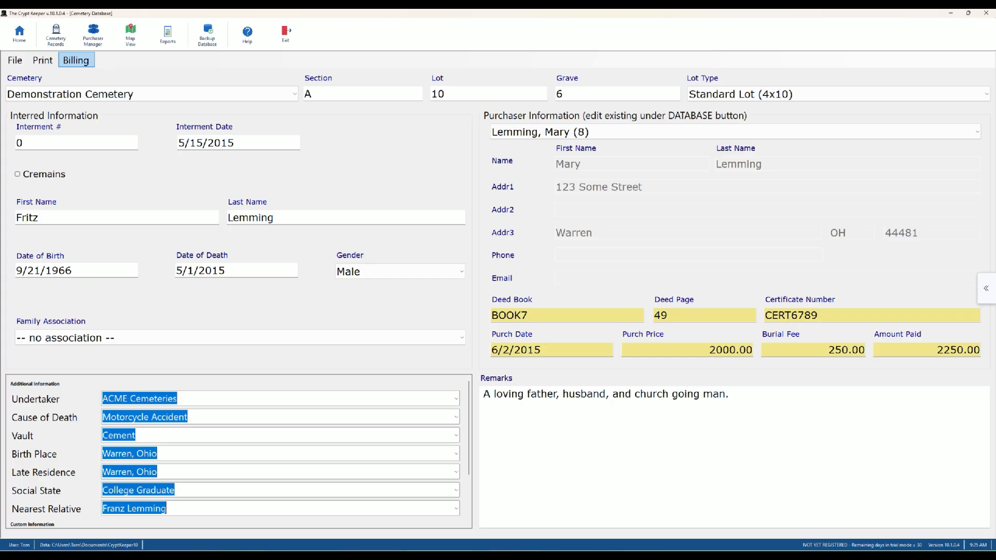
left_click(77, 61)
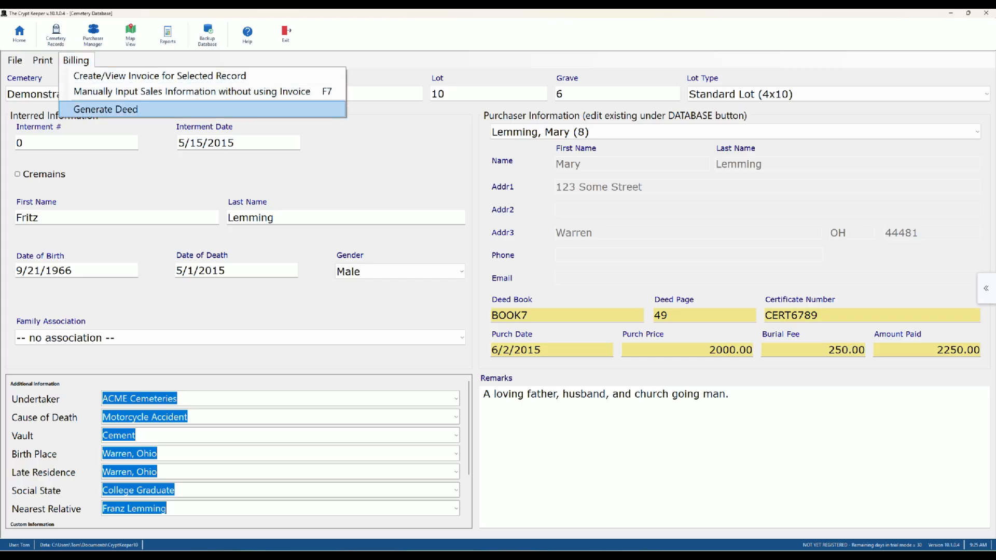
left_click(105, 109)
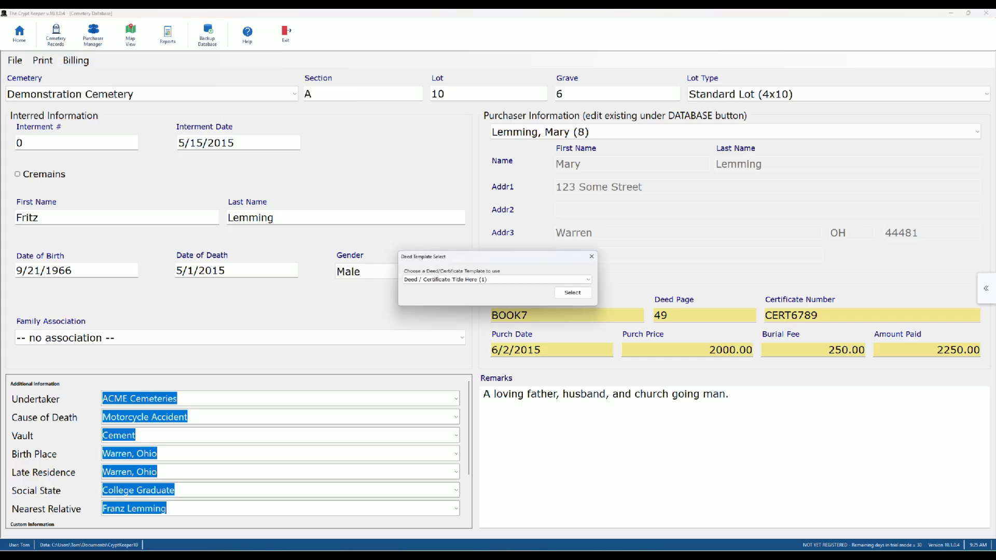
left_click(572, 293)
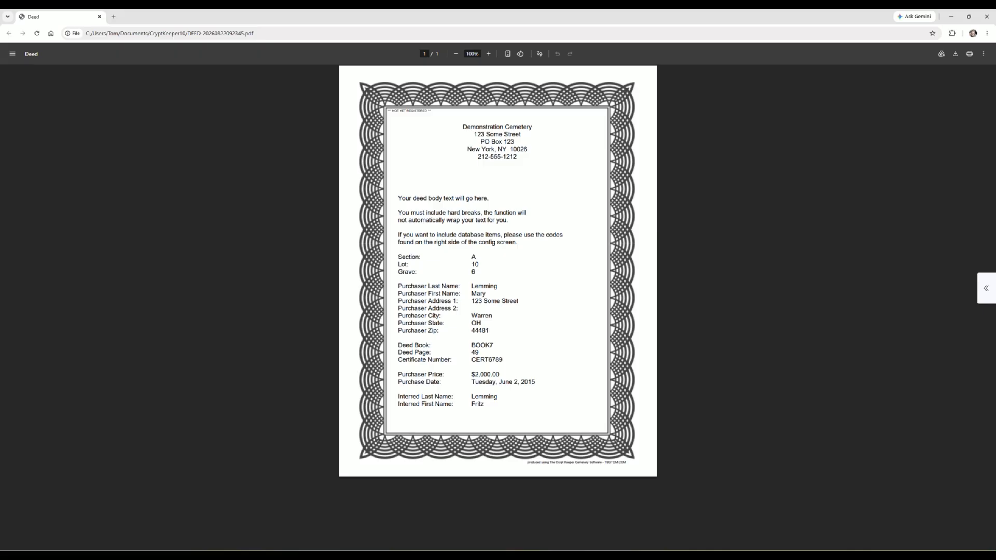
- Zoom the deed PDF in to 250%
left_click(488, 53)
left_click(488, 54)
left_click(488, 54)
left_click(489, 54)
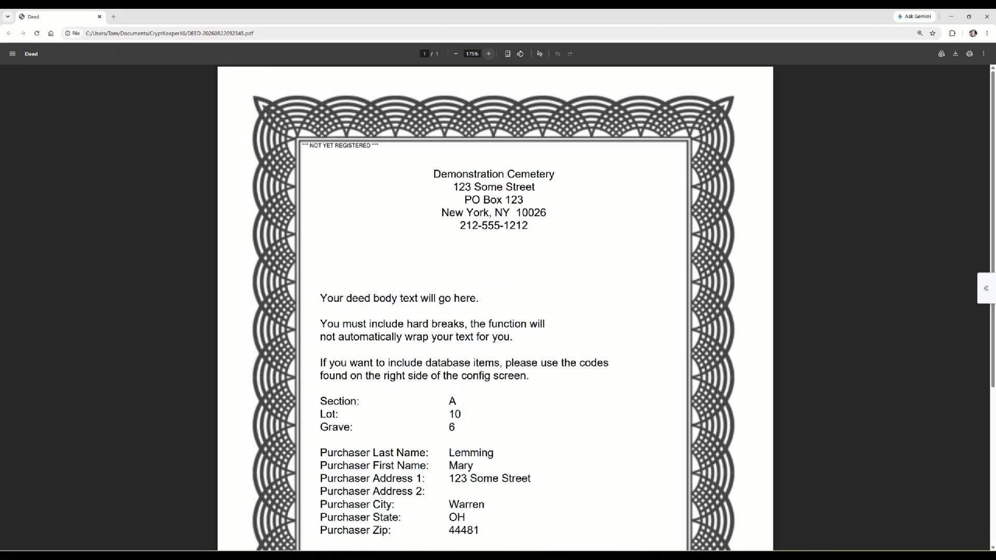
left_click(488, 54)
left_click(489, 53)
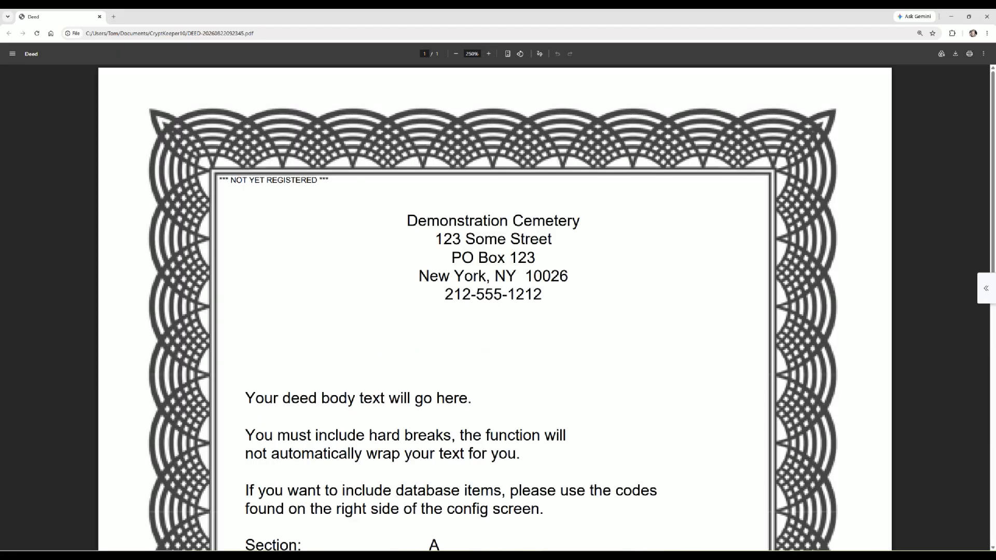
- Scroll through the deed to the footer and back, then close the PDF tab
scroll(495, 307, "down", 5)
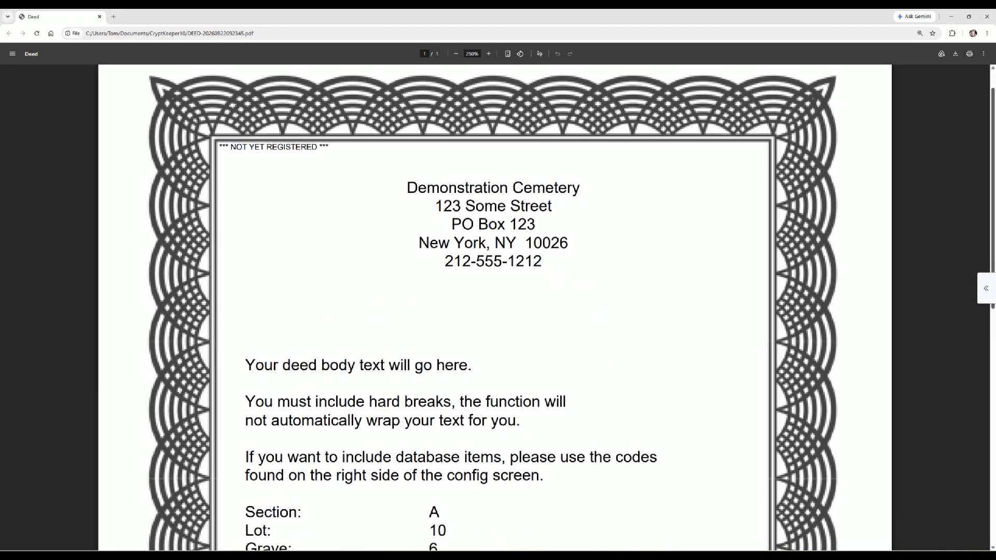
scroll(495, 307, "down", 5)
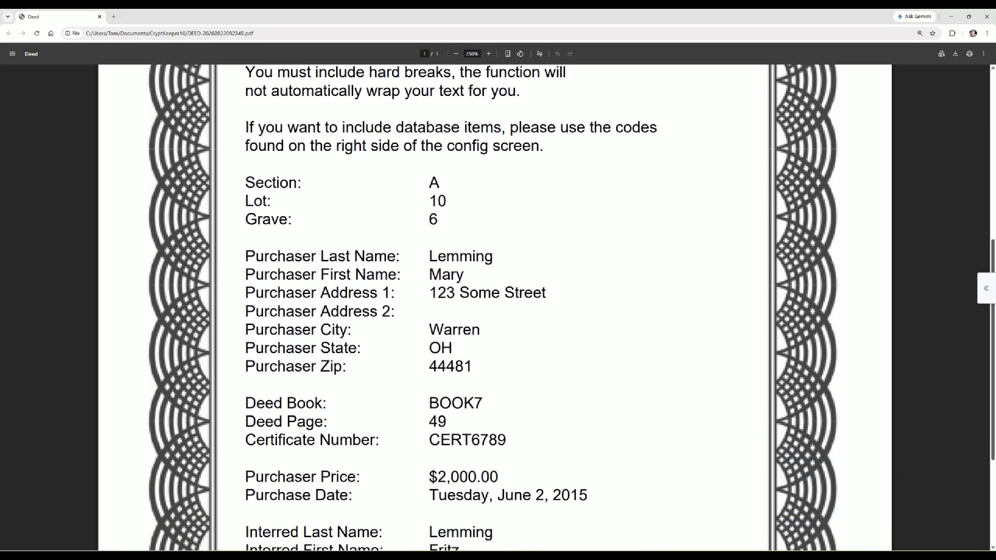
scroll(495, 307, "down", 1)
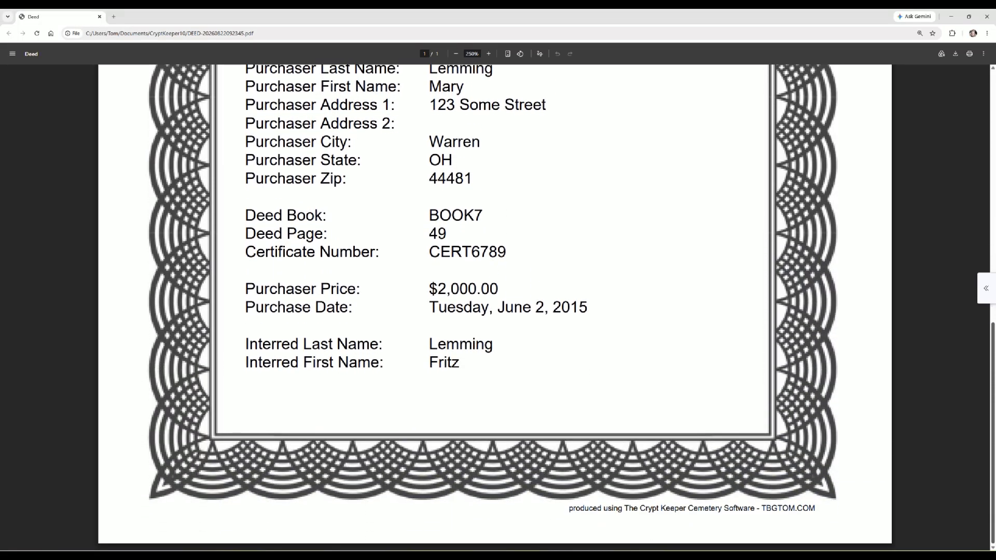
scroll(494, 307, "up", 5)
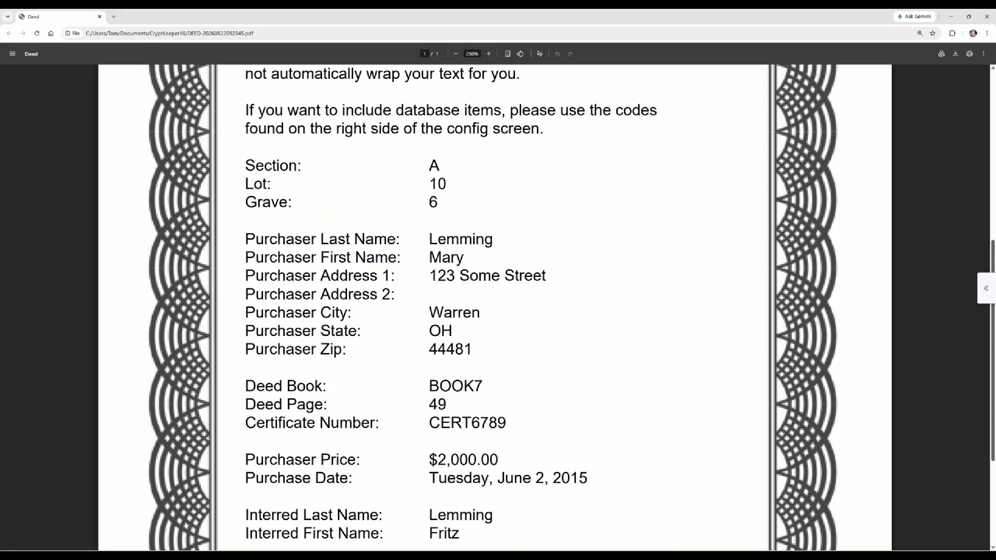
scroll(495, 307, "up", 5)
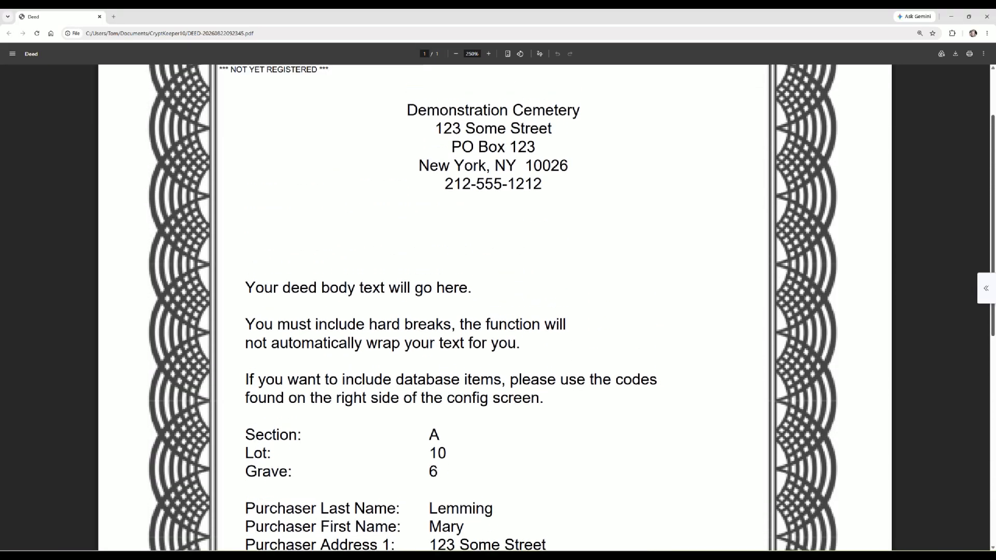
scroll(494, 307, "up", 1)
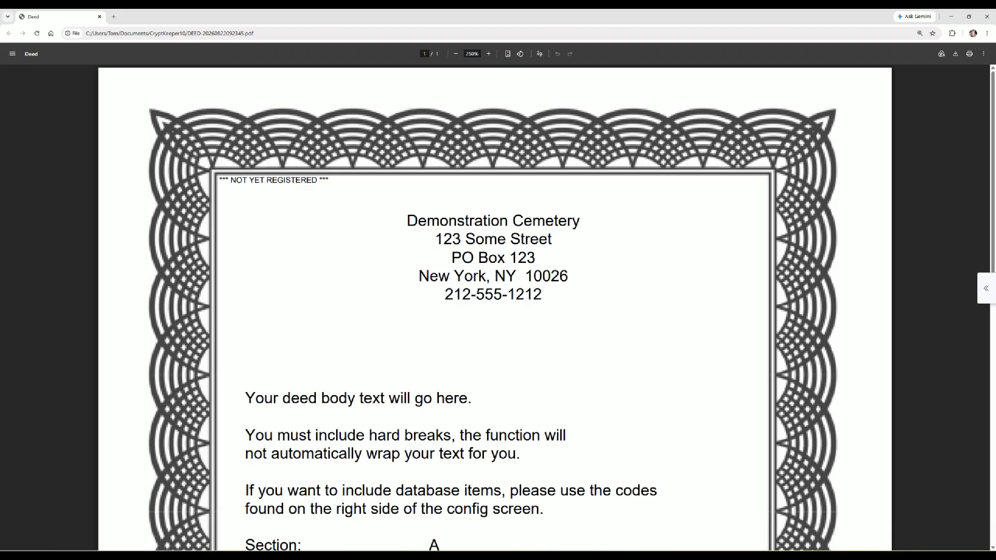
left_click(100, 16)
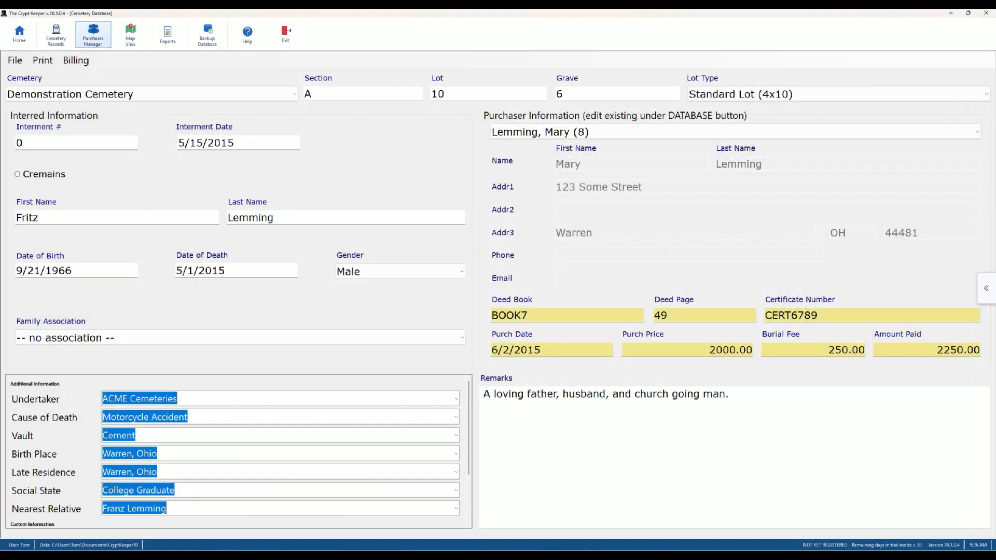
- Open the Register Crypt Keeper offline registration form from Help on the Home dashboard
left_click(20, 33)
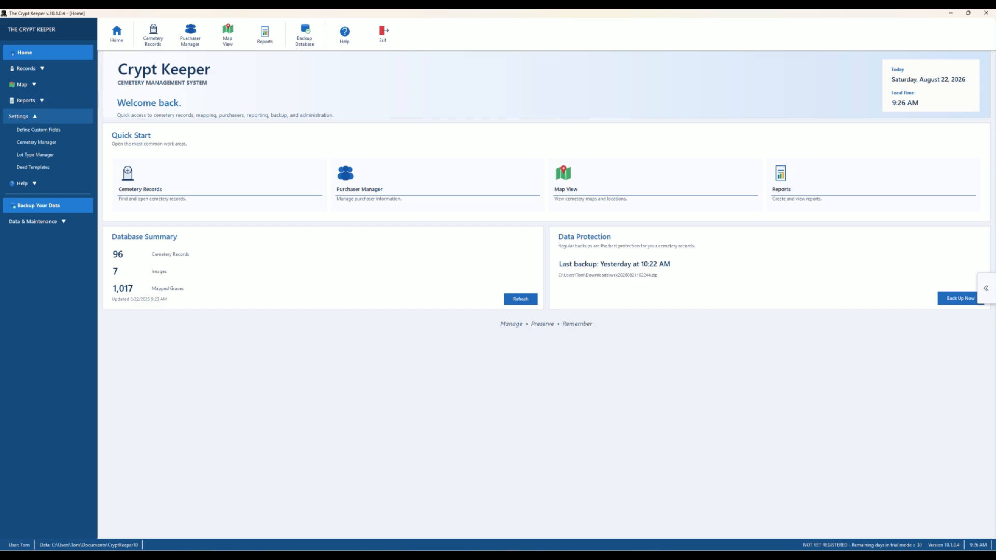
left_click(22, 183)
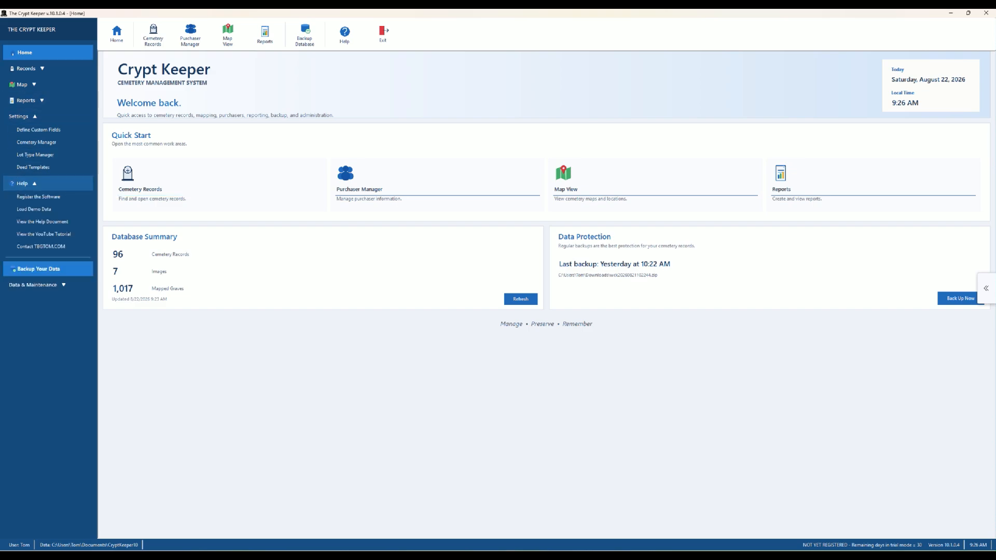
left_click(38, 196)
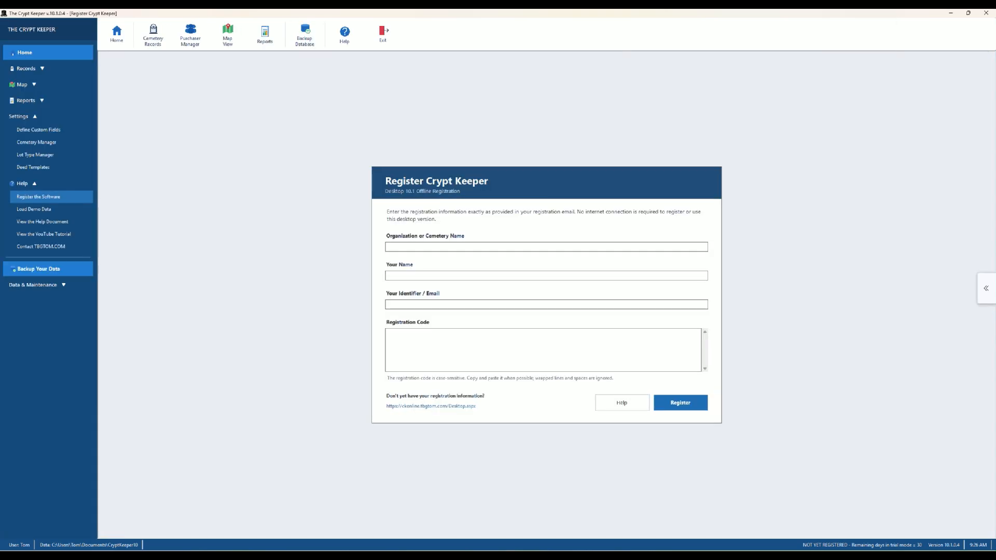